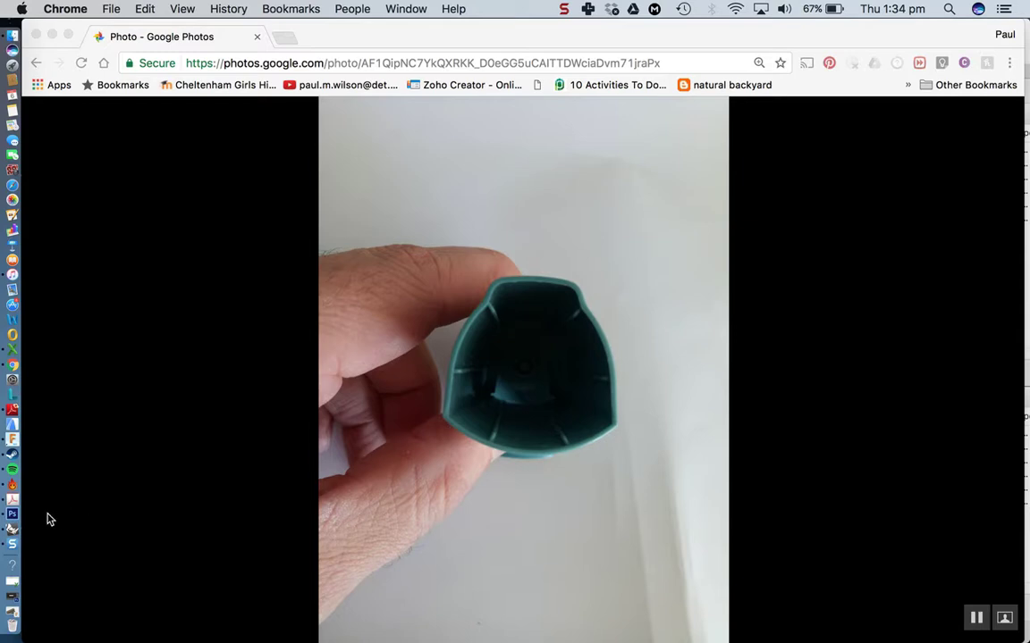
# Step: Switch to Rhinoceros and examine the finished reference outline and the construction lines it is built on
pyautogui.click(11, 532)
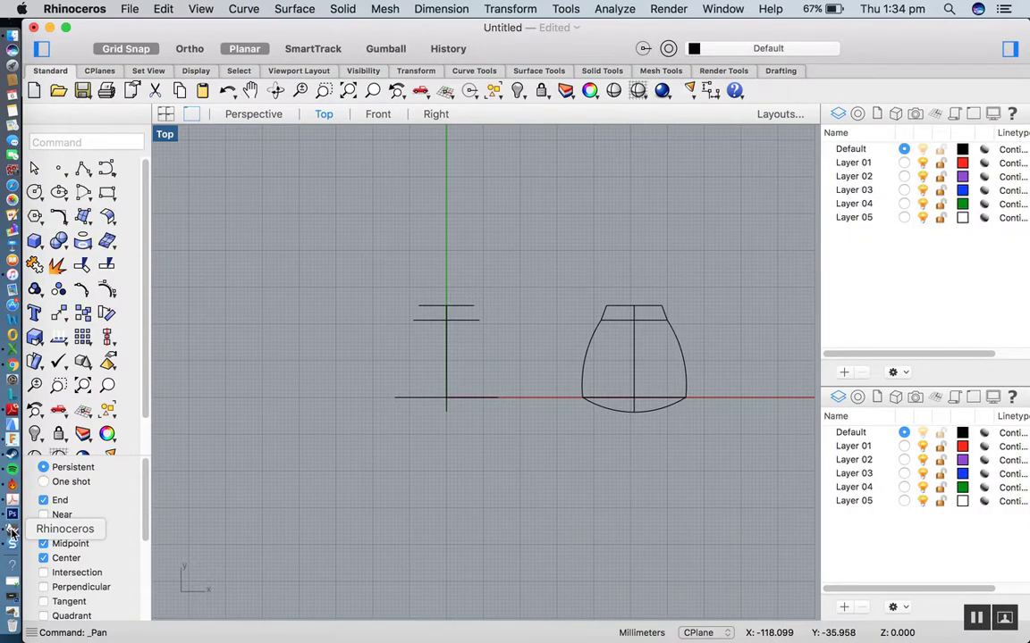
pyautogui.scroll(-3, 468, 361)
pyautogui.scroll(3, 492, 382)
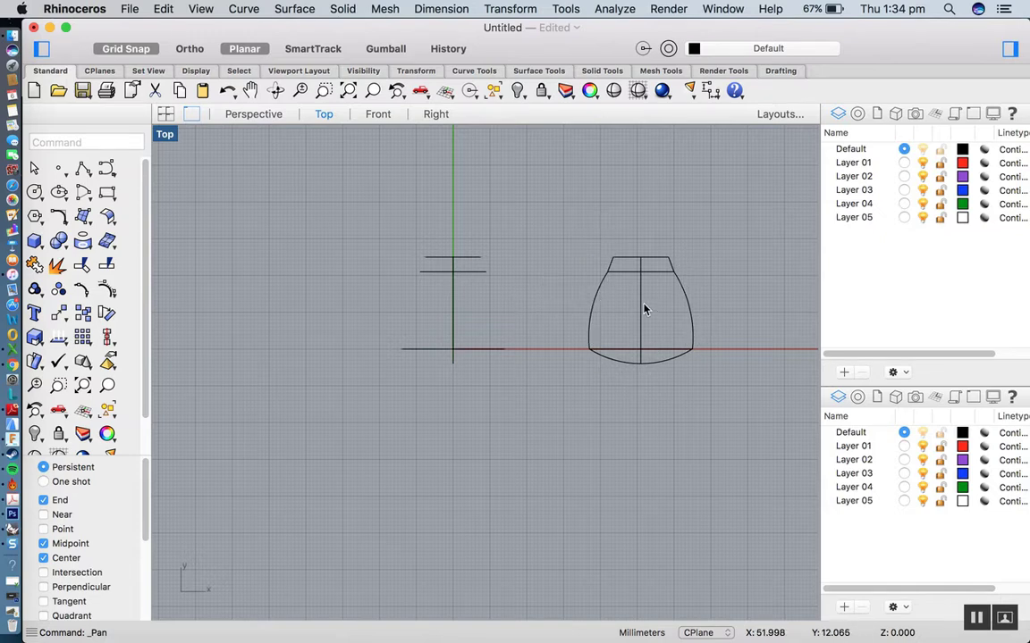
pyautogui.click(669, 271)
pyautogui.click(650, 354)
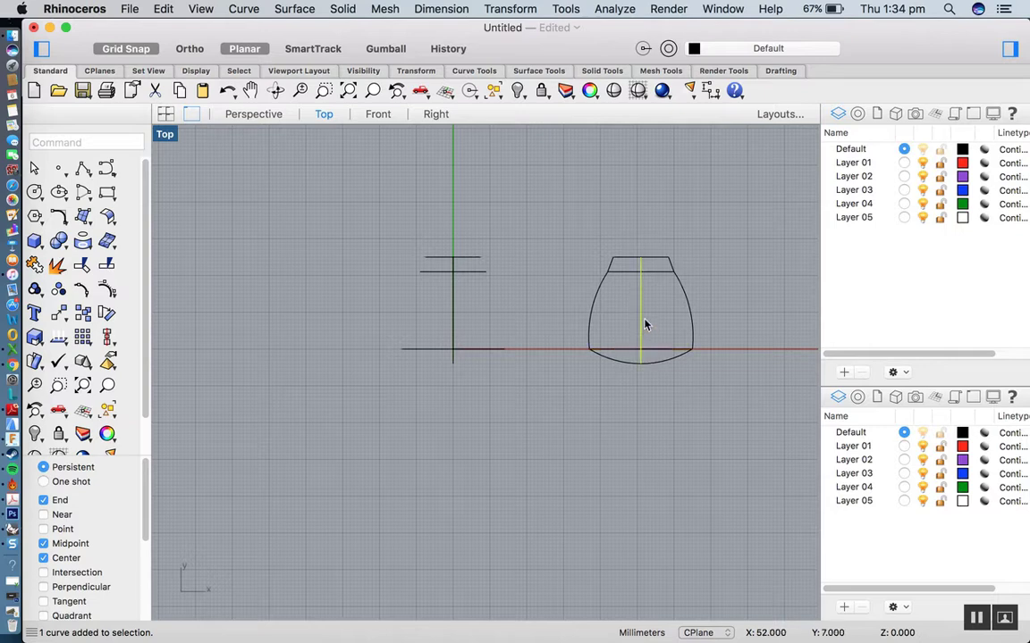
pyautogui.click(642, 273)
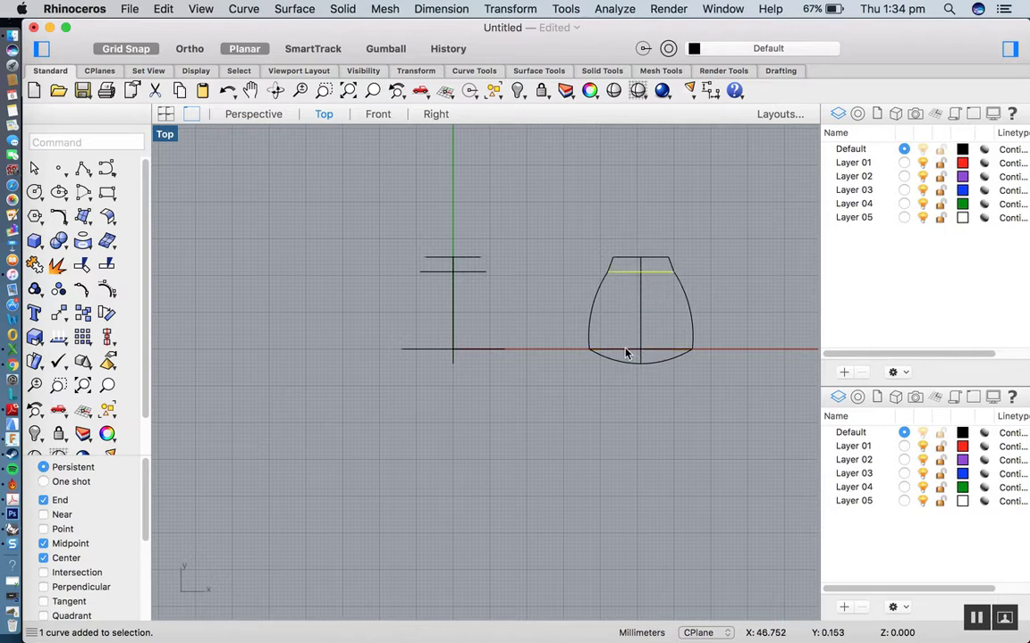
pyautogui.click(453, 339)
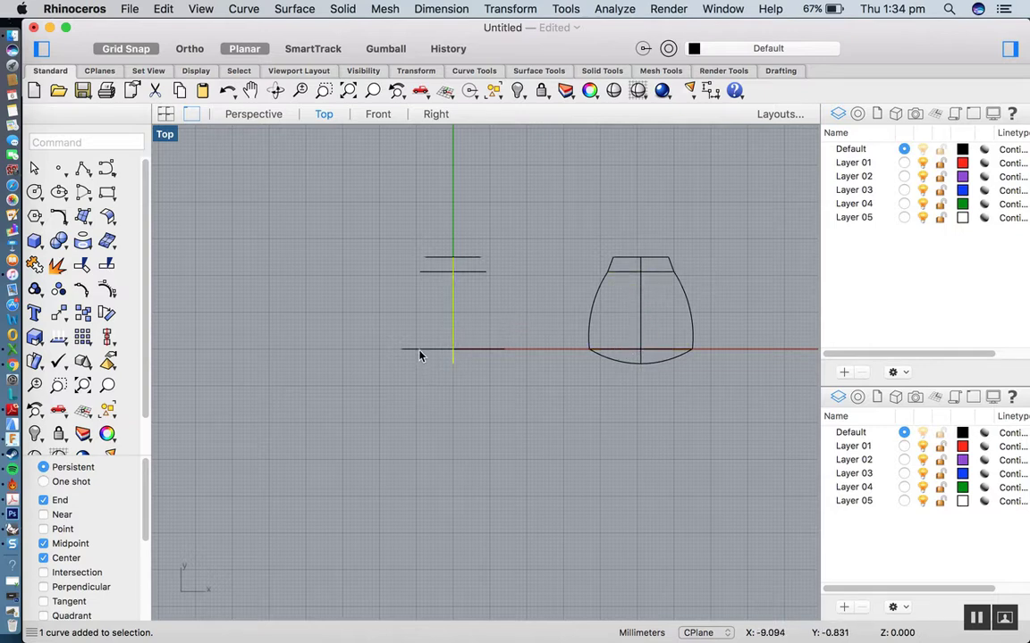
pyautogui.click(420, 349)
pyautogui.click(453, 311)
pyautogui.click(424, 351)
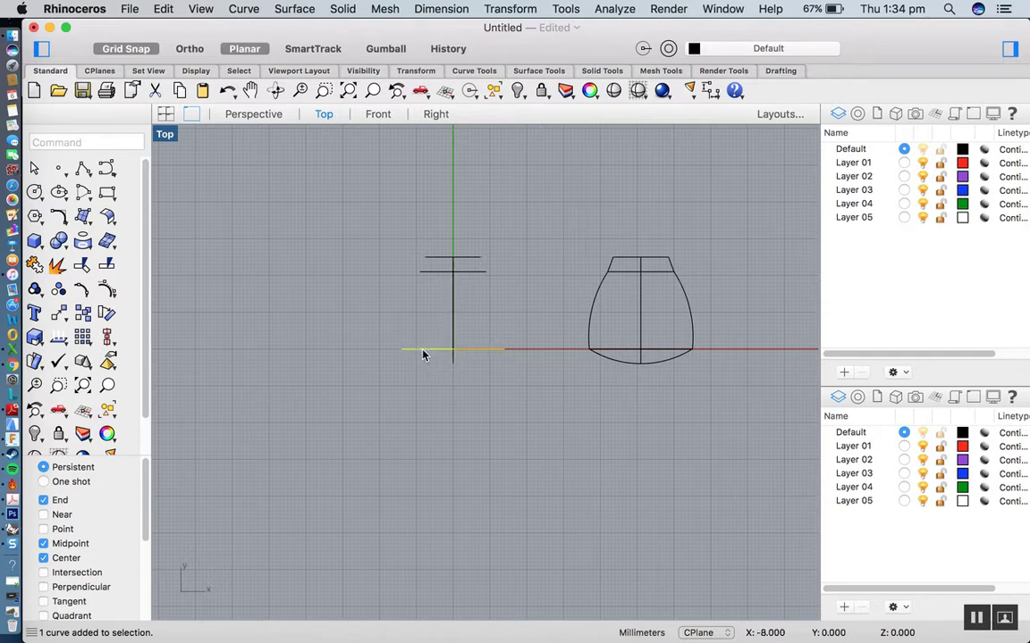
pyautogui.click(446, 230)
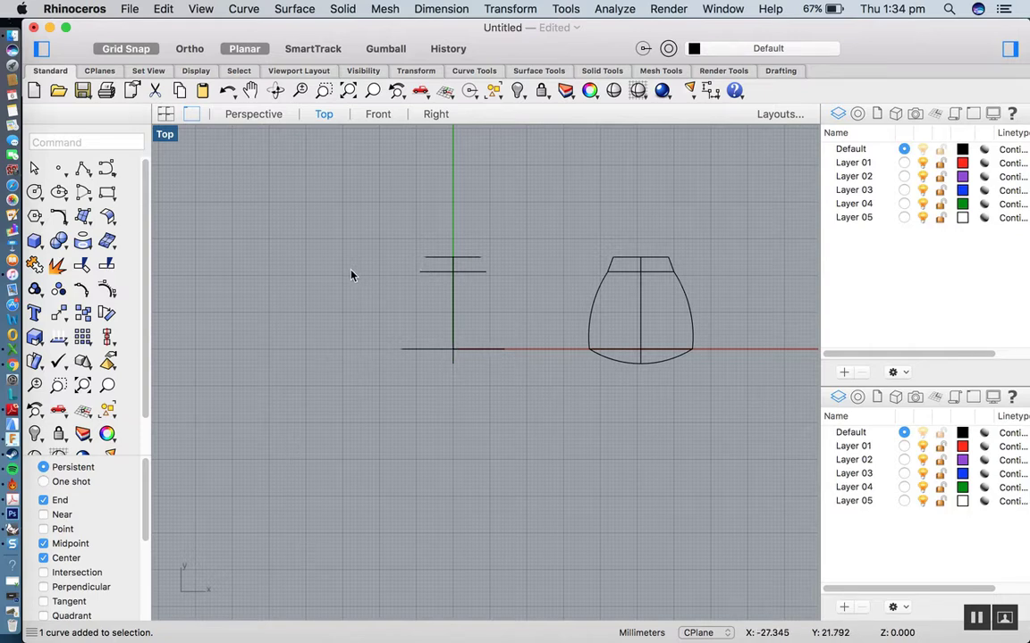
# Step: Draw the base arc between the ends of the longest horizontal construction line, passing through the lower end of the vertical centre line
pyautogui.click(85, 196)
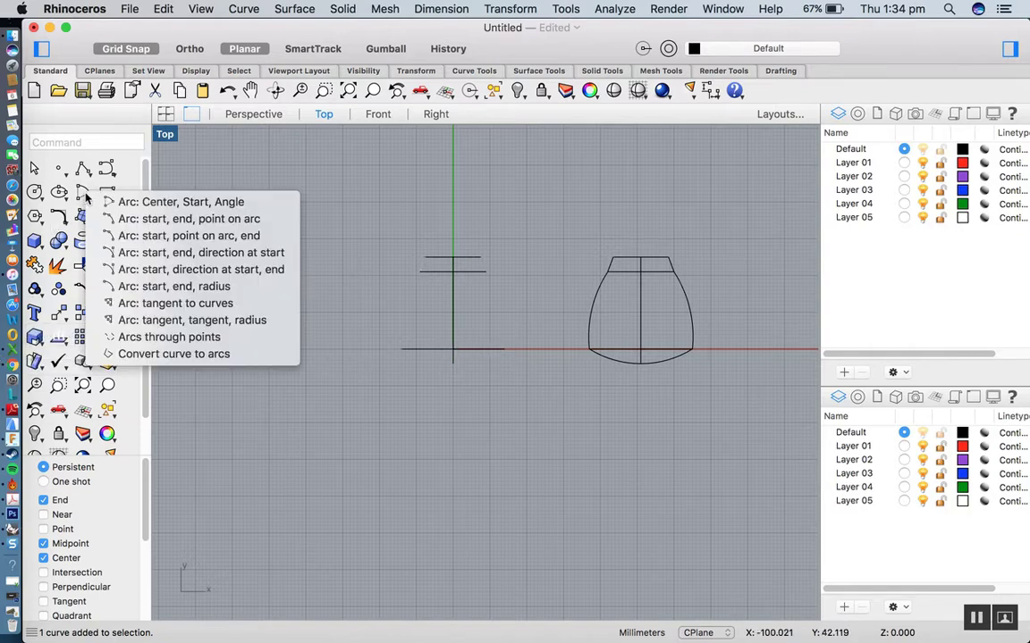
pyautogui.click(134, 219)
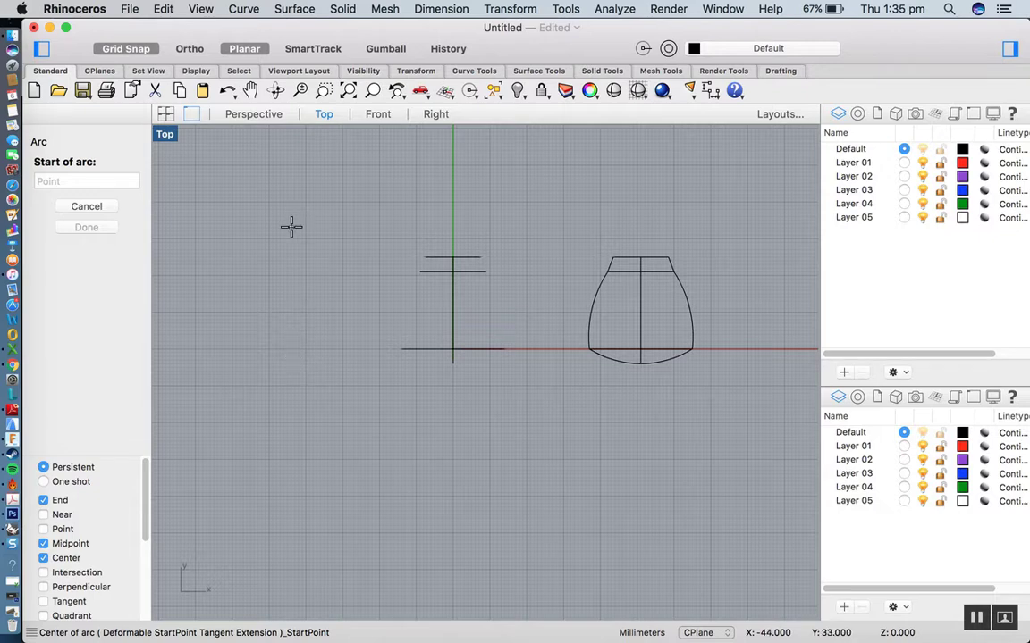
pyautogui.click(400, 350)
pyautogui.click(506, 351)
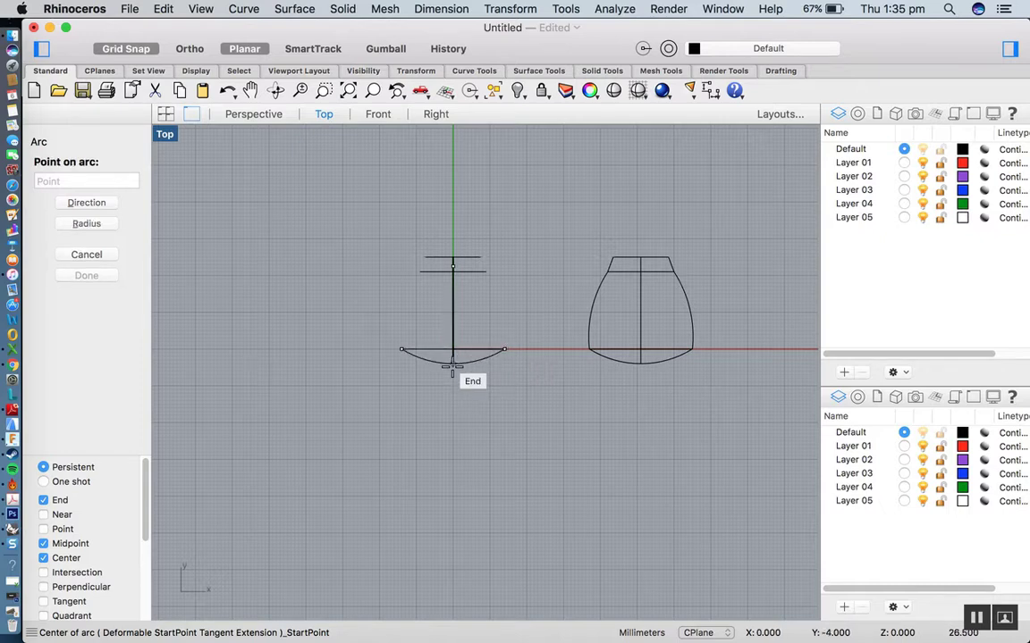
pyautogui.click(453, 365)
pyautogui.scroll(3, 489, 304)
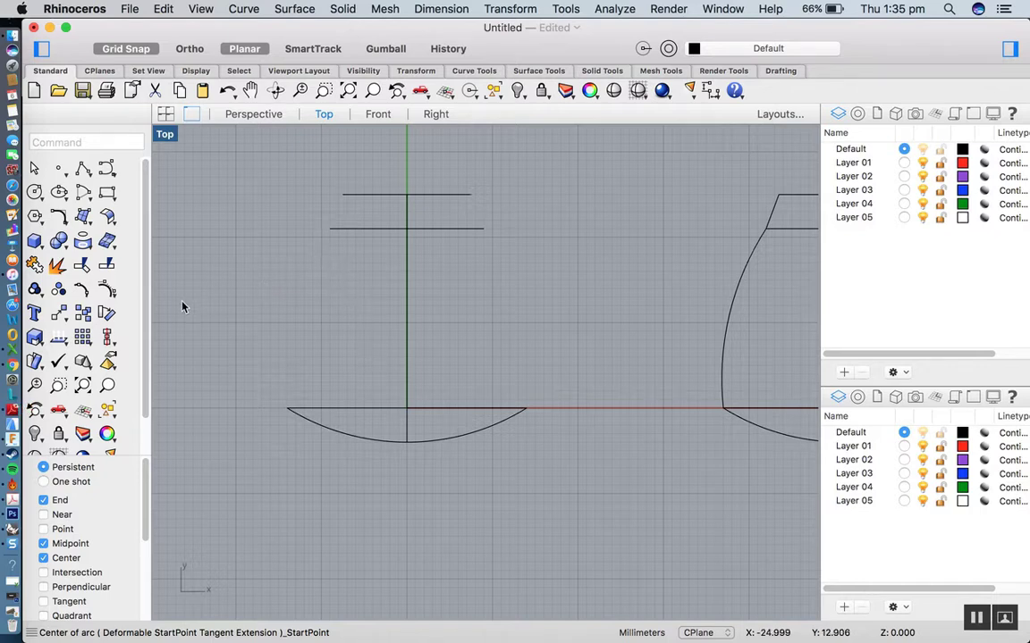
# Step: Draw the left side arc from the base arc's left end to the middle construction line's left end, with its start direction toward (-15, 17)
pyautogui.click(82, 192)
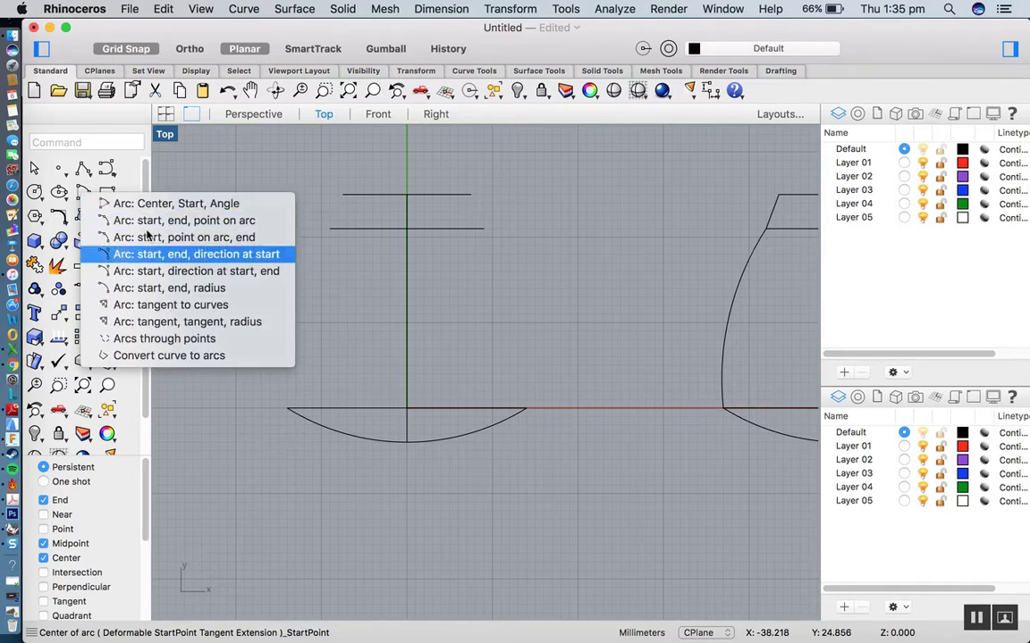
pyautogui.click(123, 257)
pyautogui.click(287, 409)
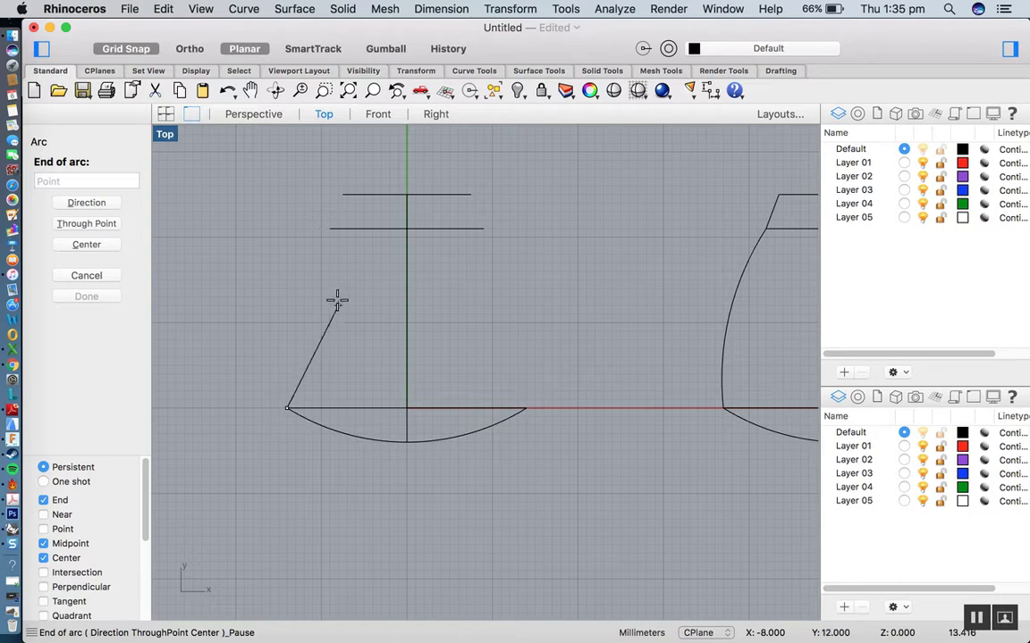
pyautogui.click(329, 228)
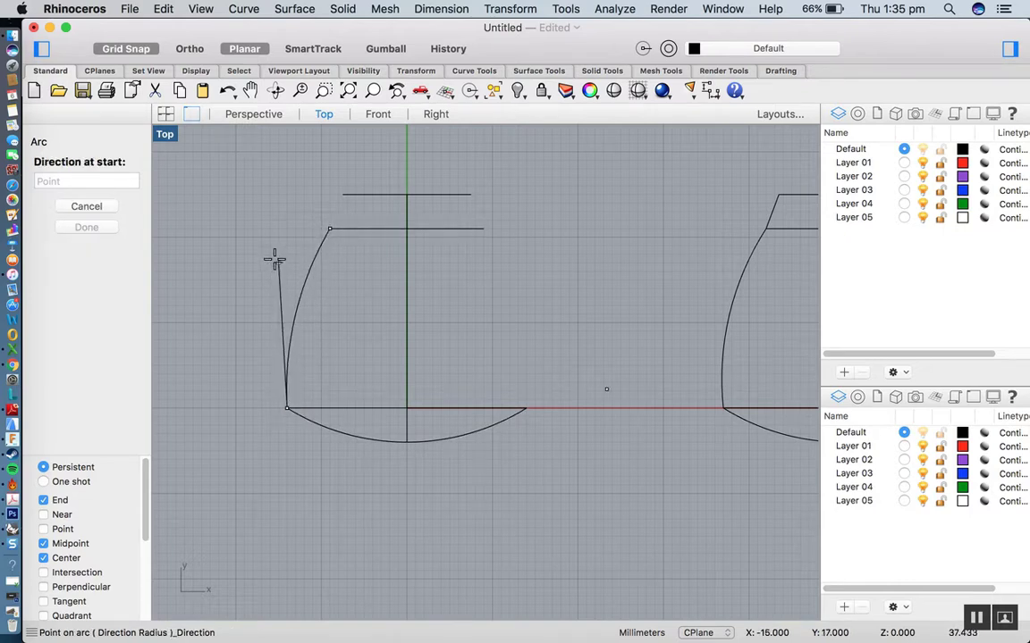
pyautogui.click(274, 260)
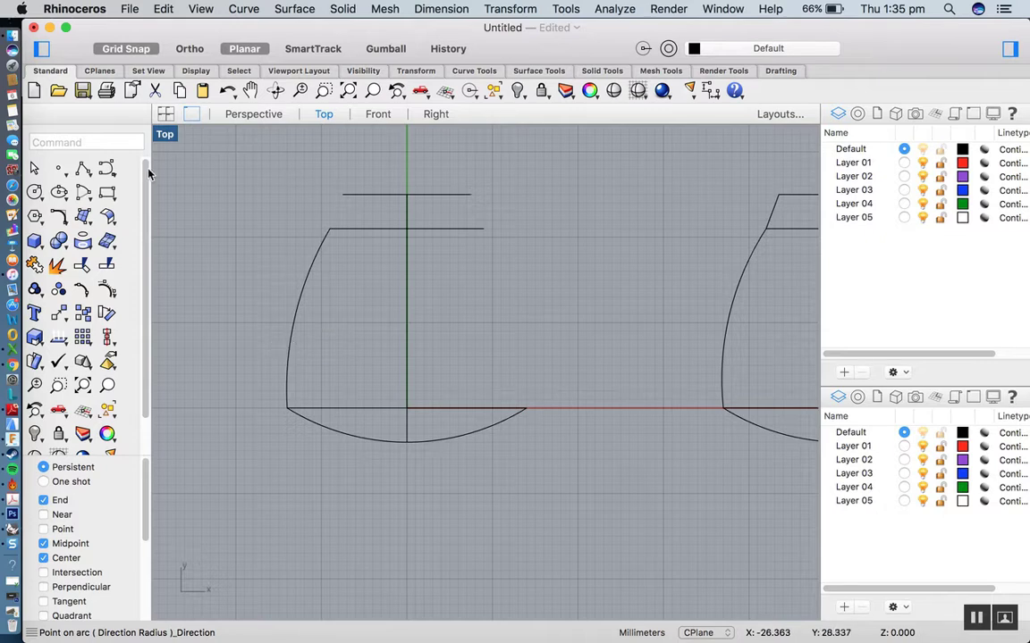
# Step: Draw a straight polyline segment from the side arc's upper end to the left end of the top horizontal line
pyautogui.click(83, 168)
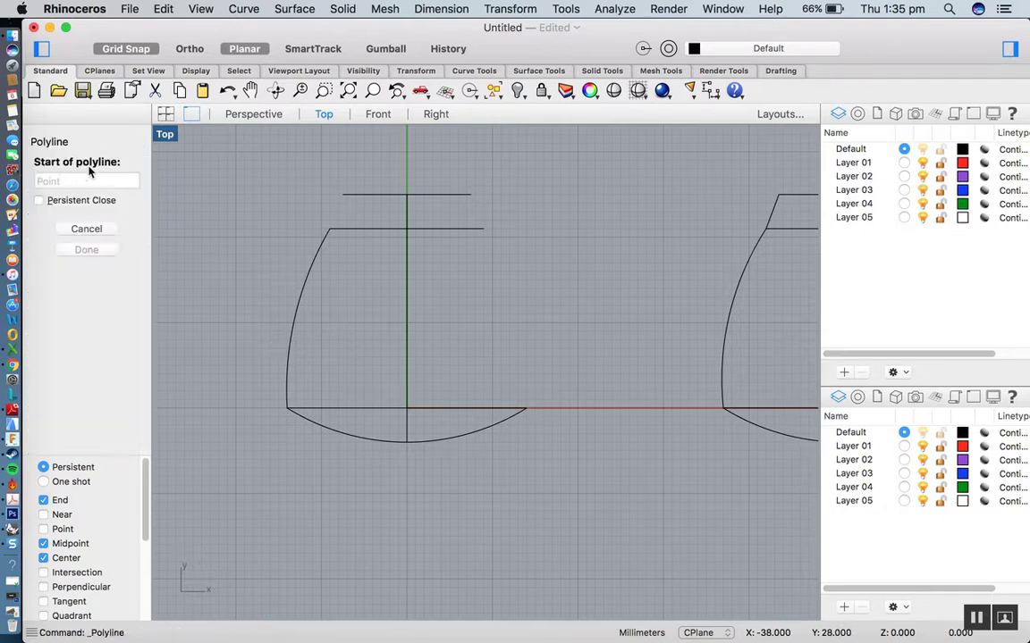
pyautogui.click(330, 228)
pyautogui.click(342, 194)
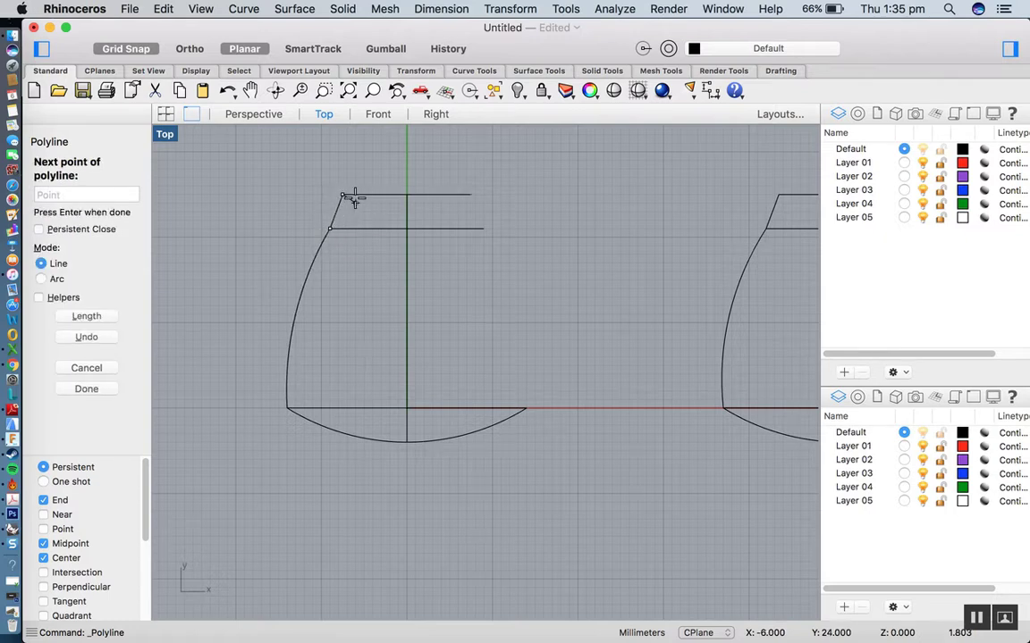
pyautogui.press('Return')
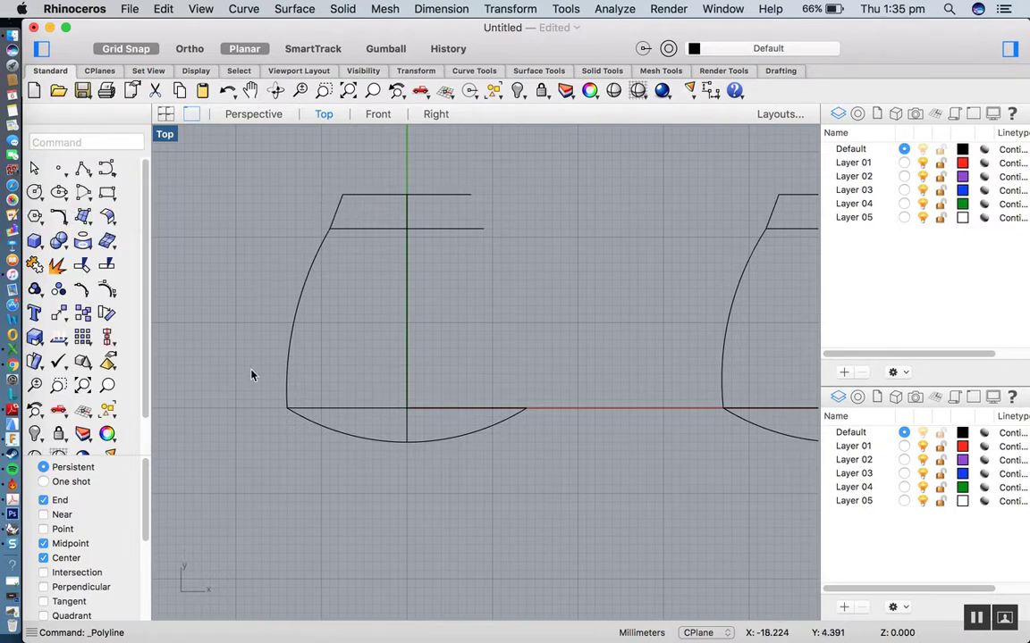
# Step: Mirror a copy of the left side arc and slanted line across the vertical centre line using Ortho
pyautogui.click(294, 342)
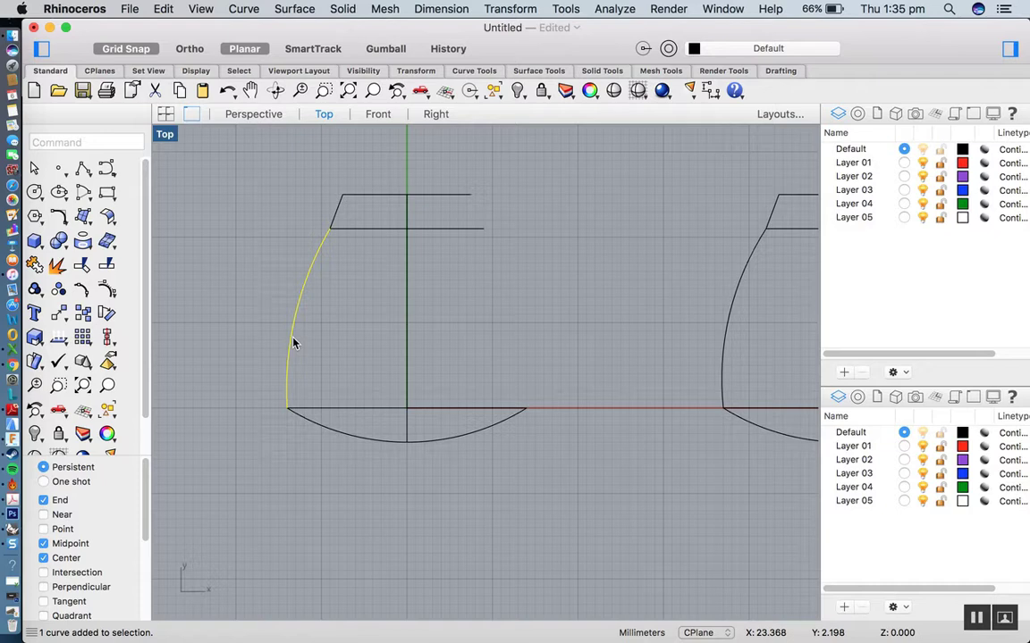
pyautogui.keyDown('shift'); pyautogui.click(344, 212); pyautogui.keyUp('shift')
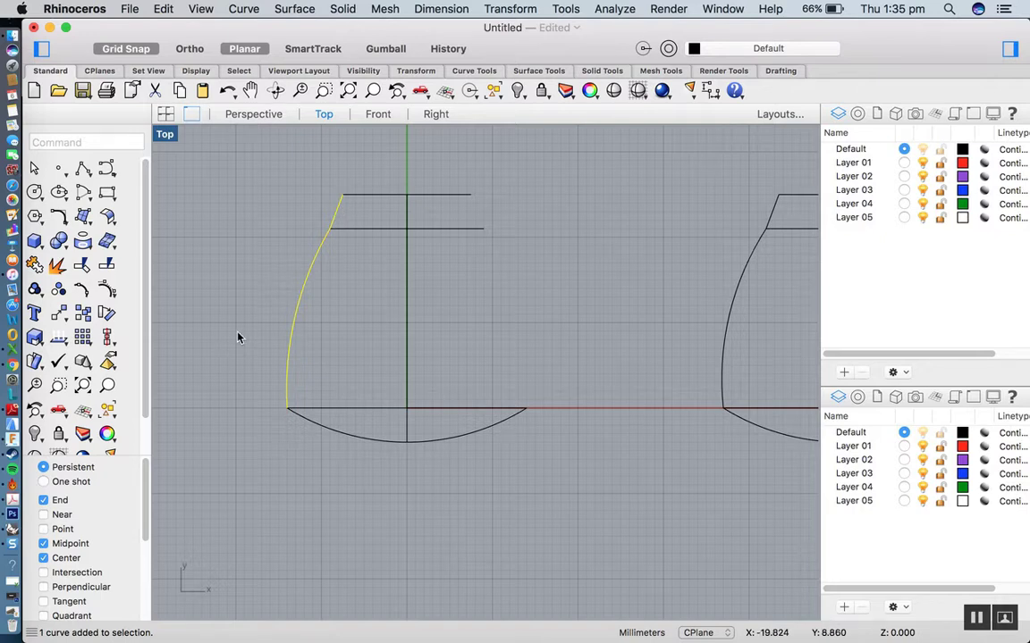
pyautogui.write('Mirror')
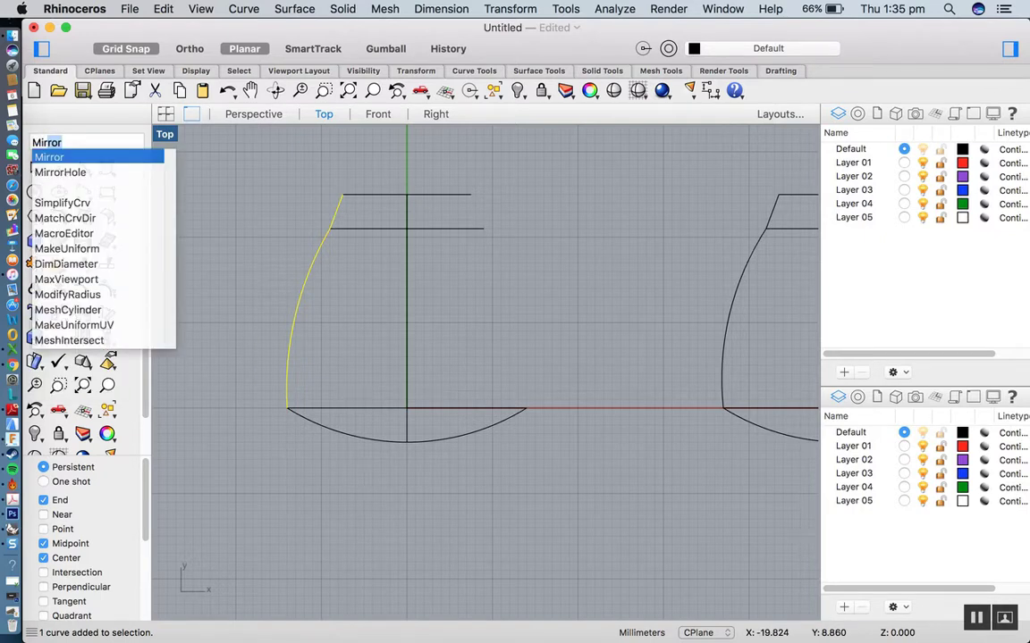
pyautogui.press('Return')
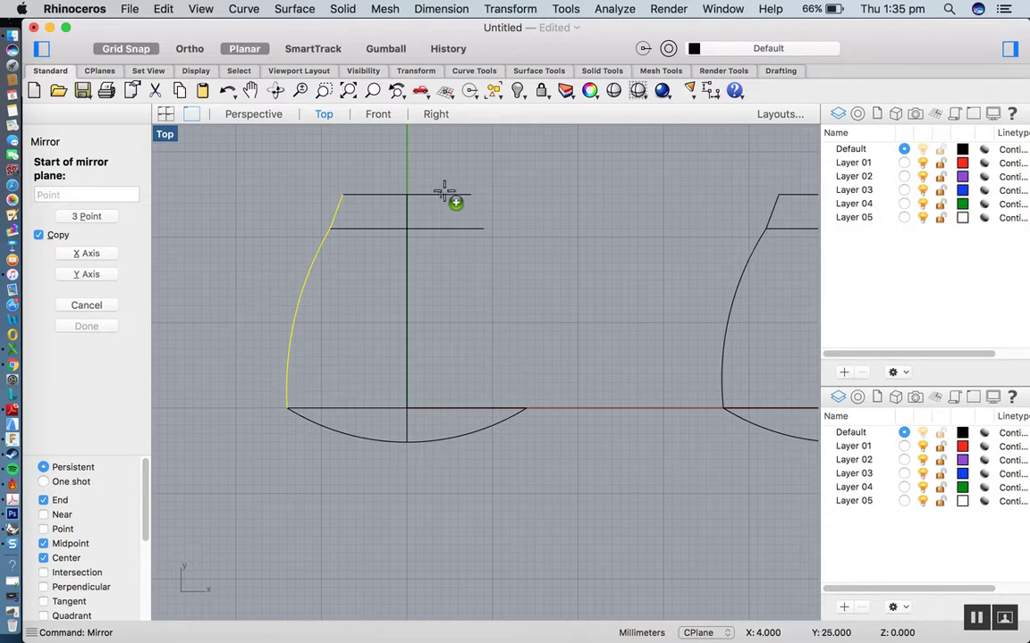
pyautogui.click(408, 195)
pyautogui.press('F8')
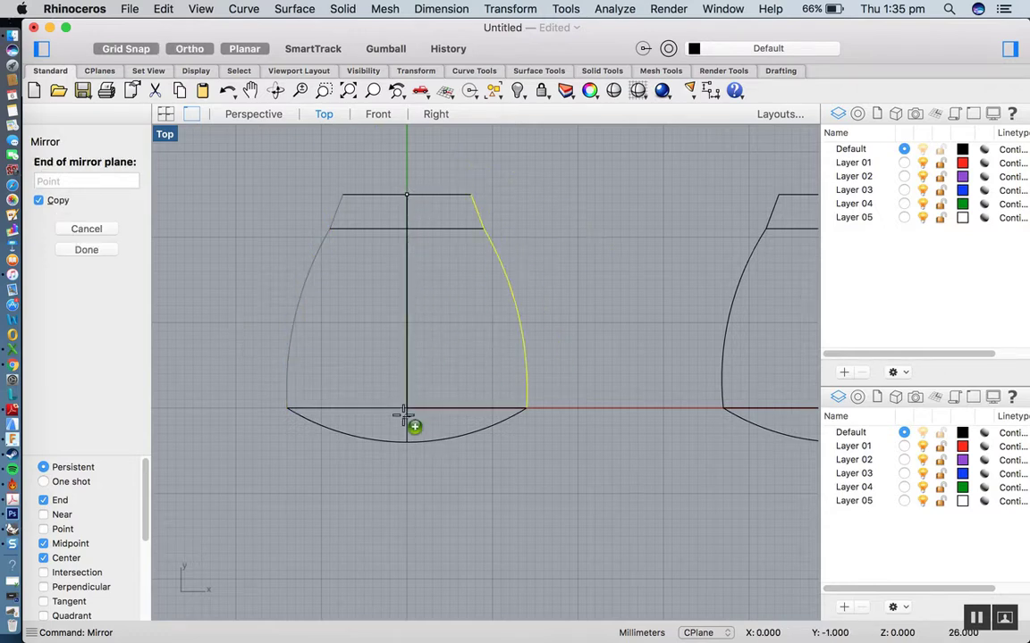
pyautogui.click(404, 416)
pyautogui.click(497, 191)
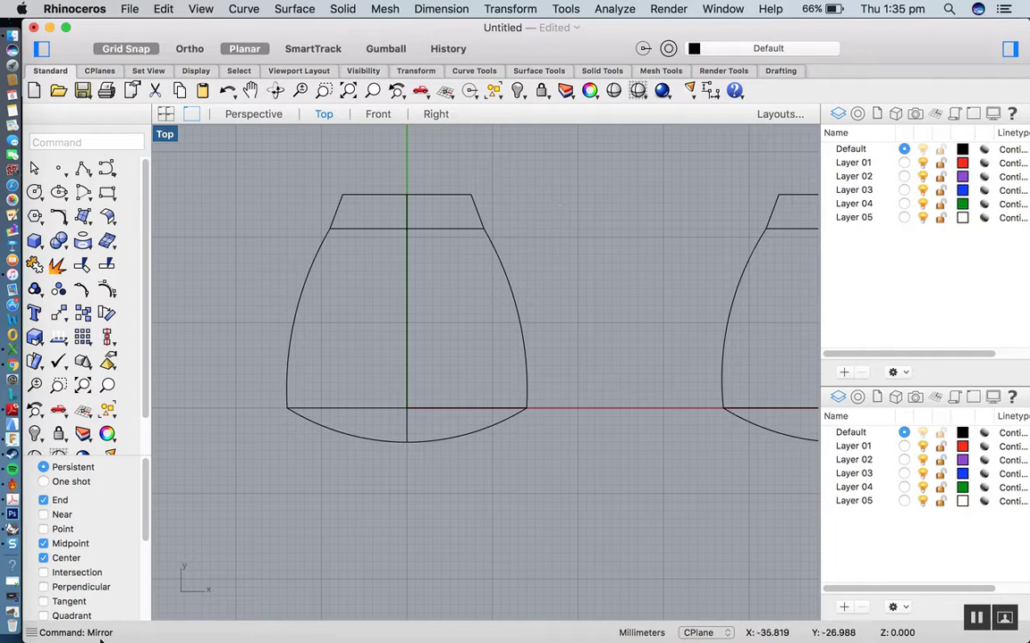
# Step: Delete the vertical centre line and the two inner horizontal construction lines, leaving only the closed outline
pyautogui.click(402, 328)
pyautogui.press('Delete')
pyautogui.scroll(2, 406, 328)
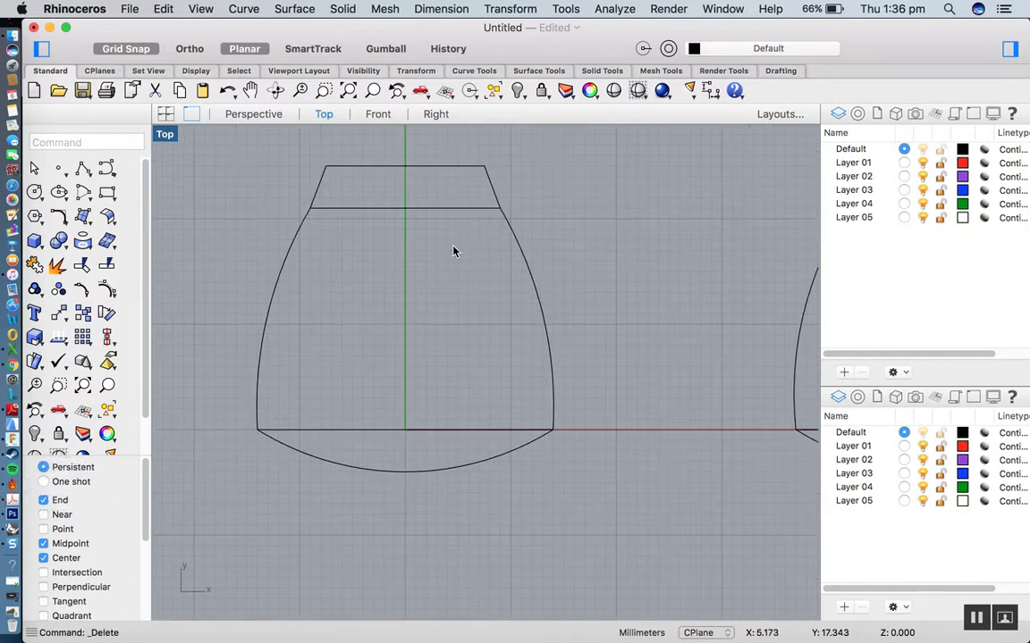
pyautogui.click(427, 211)
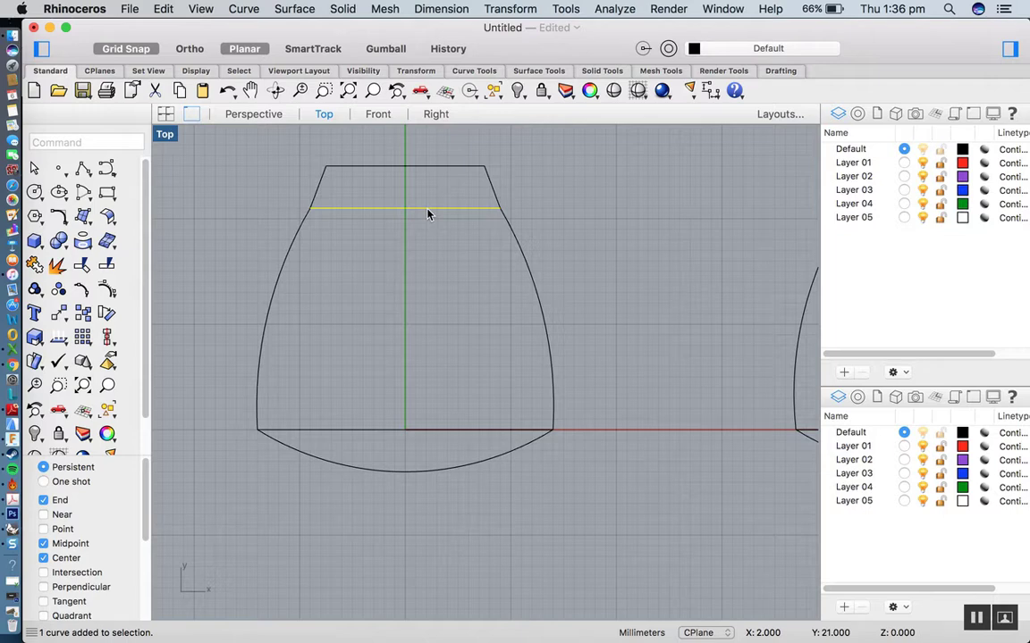
pyautogui.press('Delete')
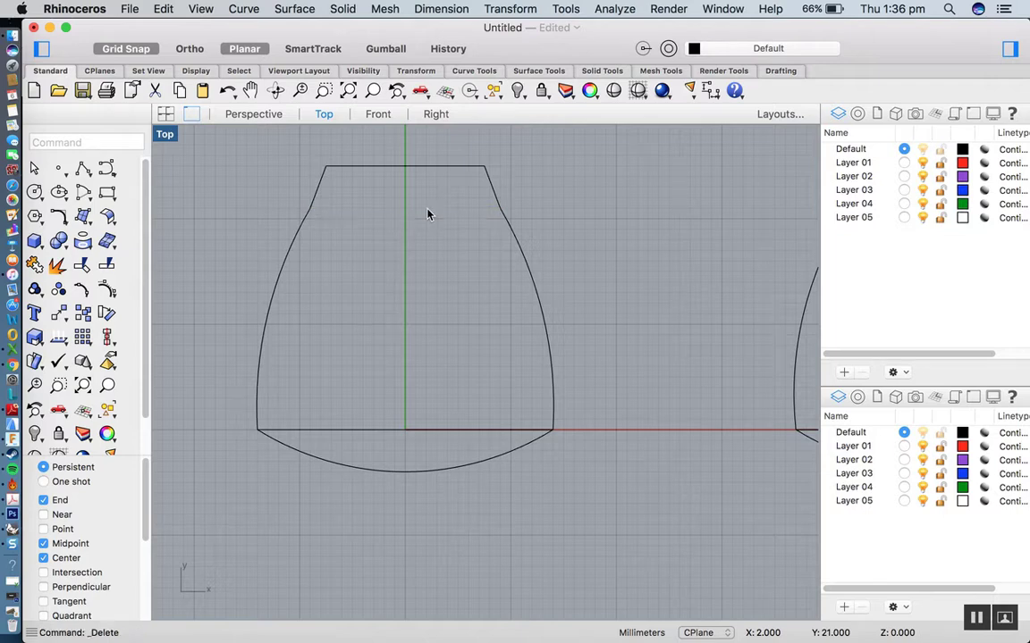
pyautogui.click(391, 430)
pyautogui.press('Delete')
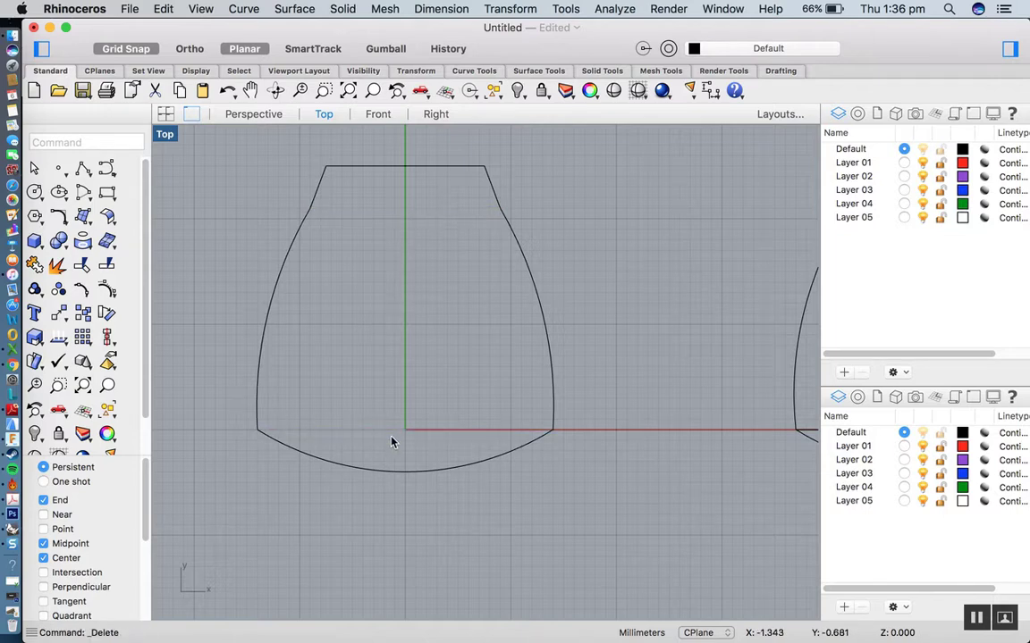
pyautogui.scroll(-3, 471, 395)
pyautogui.scroll(3, 471, 395)
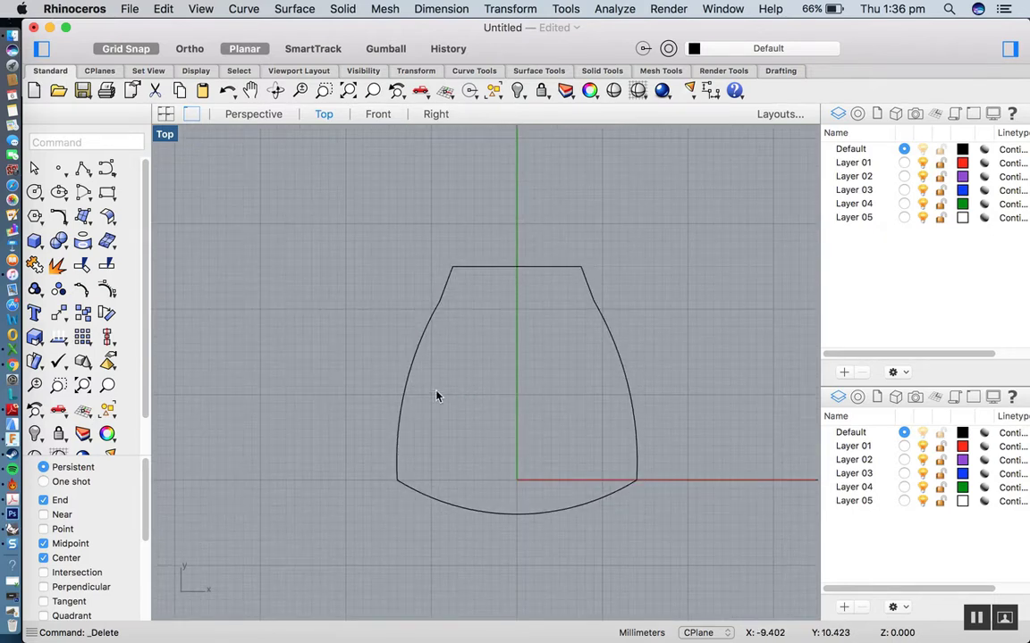
# Step: Check the holder photo in Chrome, then return to Rhinoceros and examine the outline's upper left corners
pyautogui.click(12, 364)
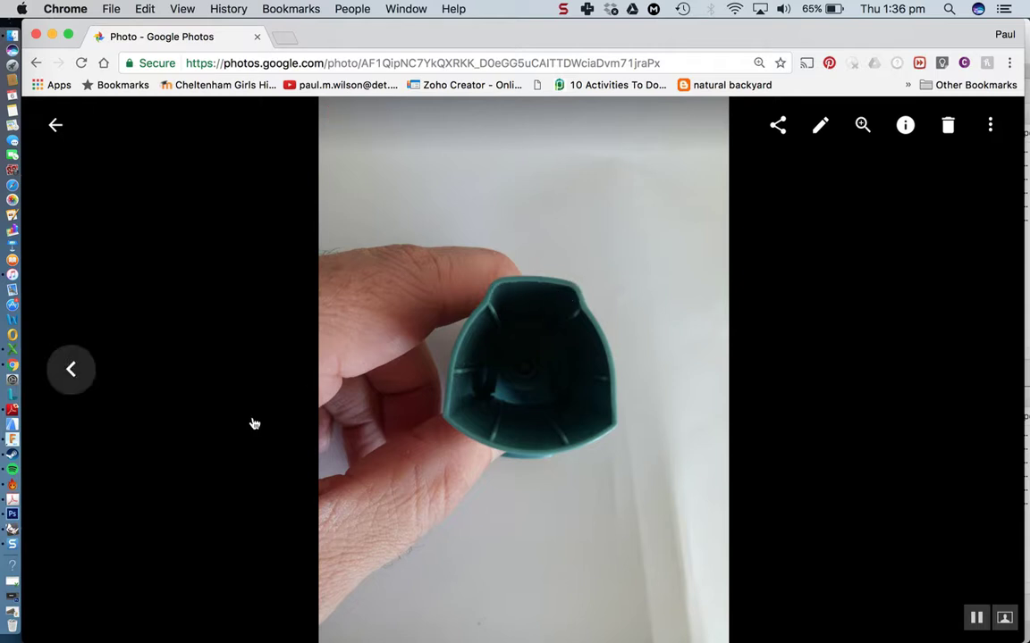
pyautogui.click(13, 529)
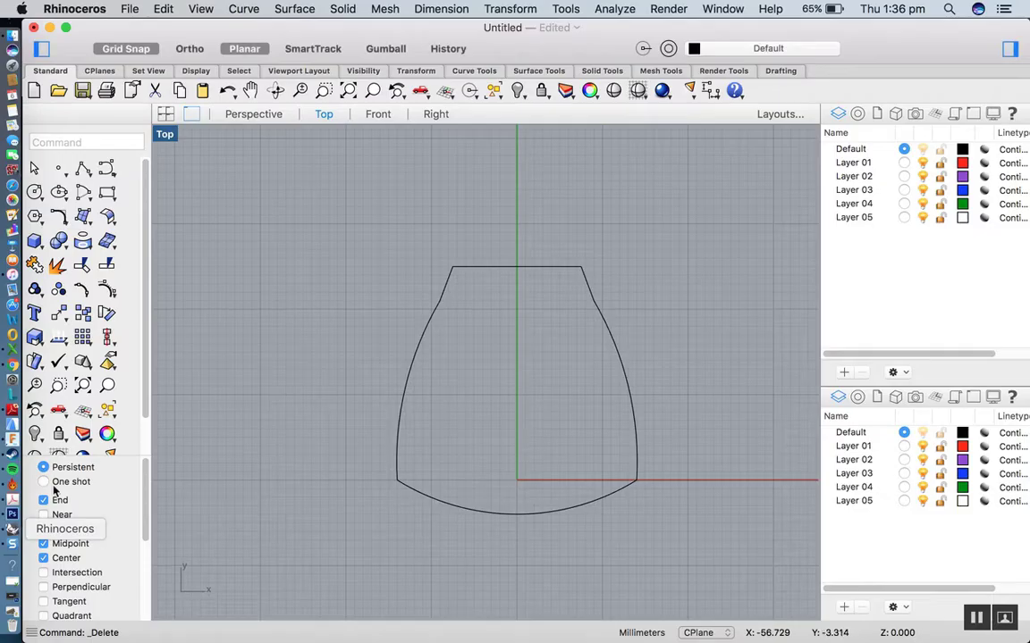
pyautogui.scroll(5, 427, 329)
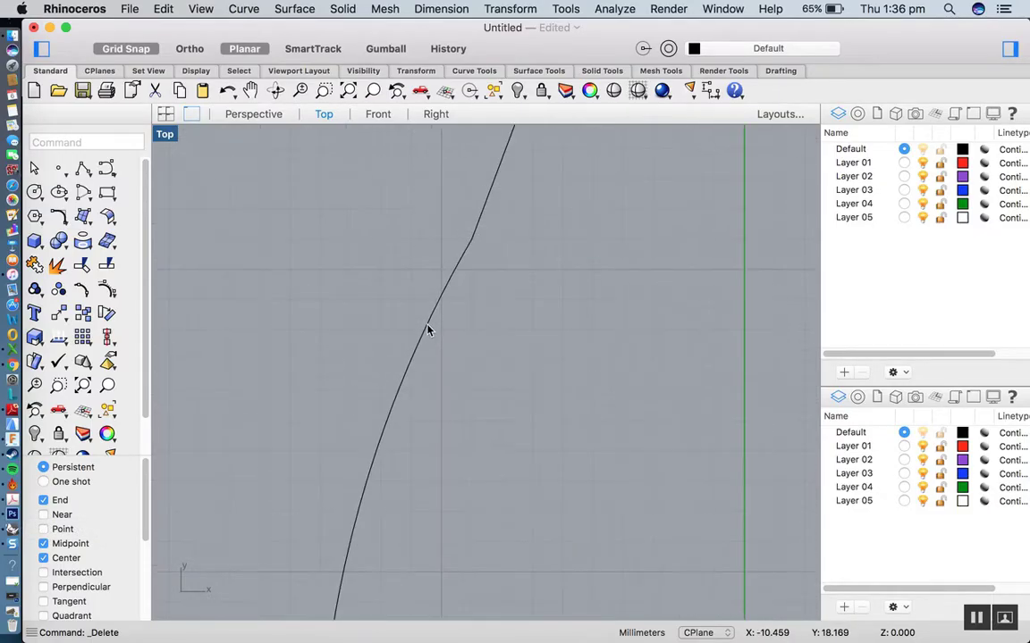
pyautogui.click(475, 232)
pyautogui.click(453, 279)
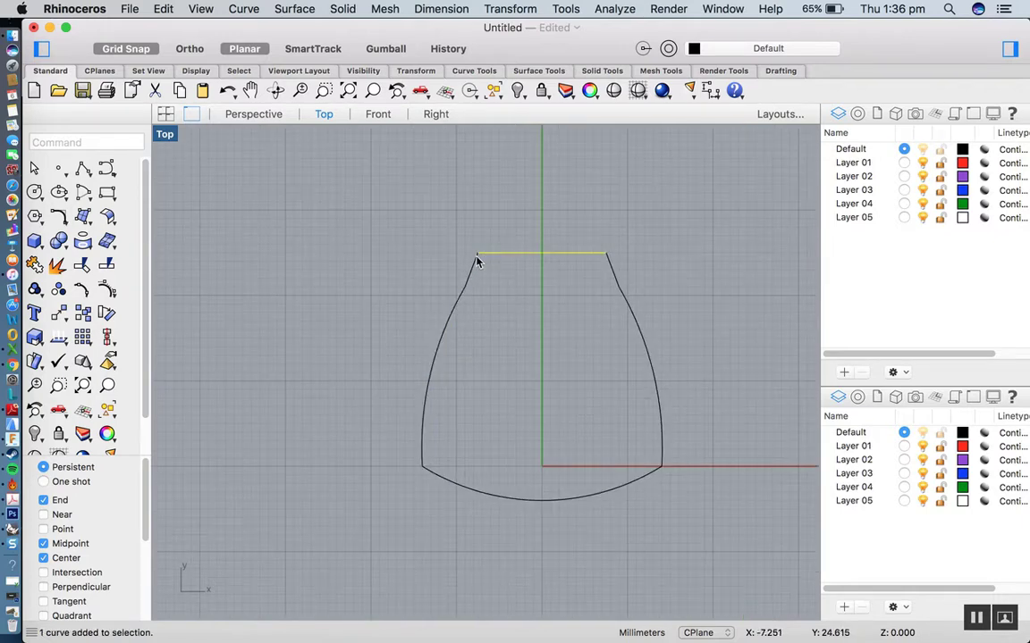
# Step: Fillet the outline's upper left corner between the slanted line and the top horizontal line with a radius of 2 mm
pyautogui.scroll(3, 477, 273)
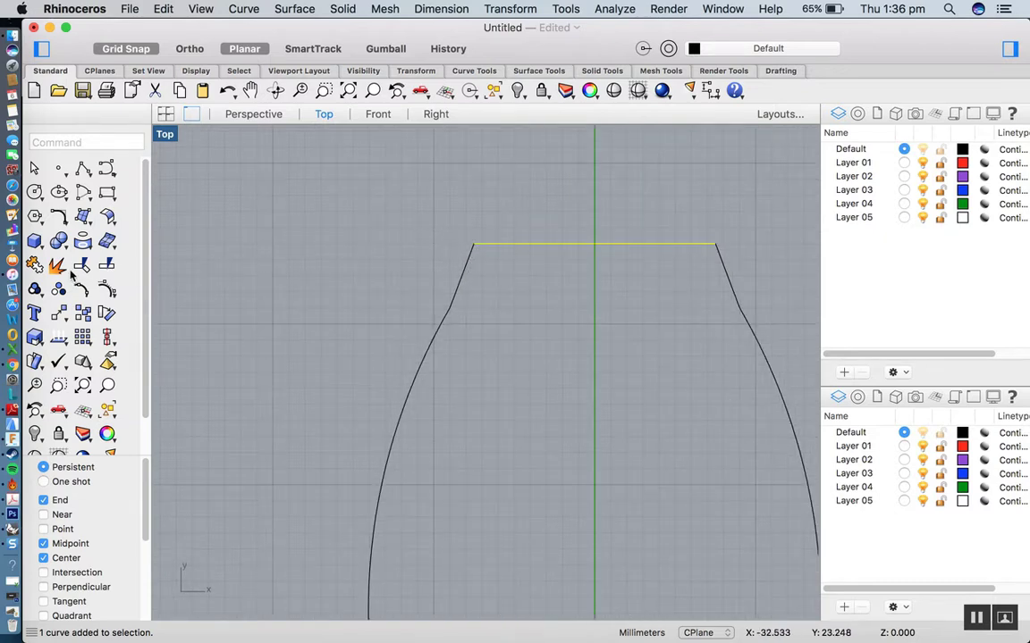
pyautogui.click(59, 217)
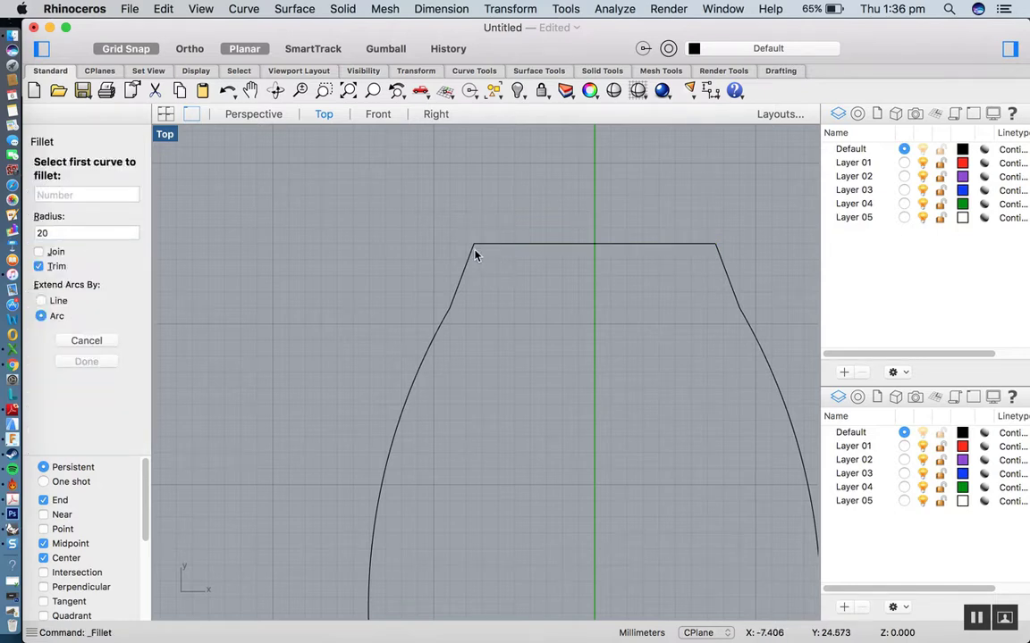
pyautogui.click(42, 234)
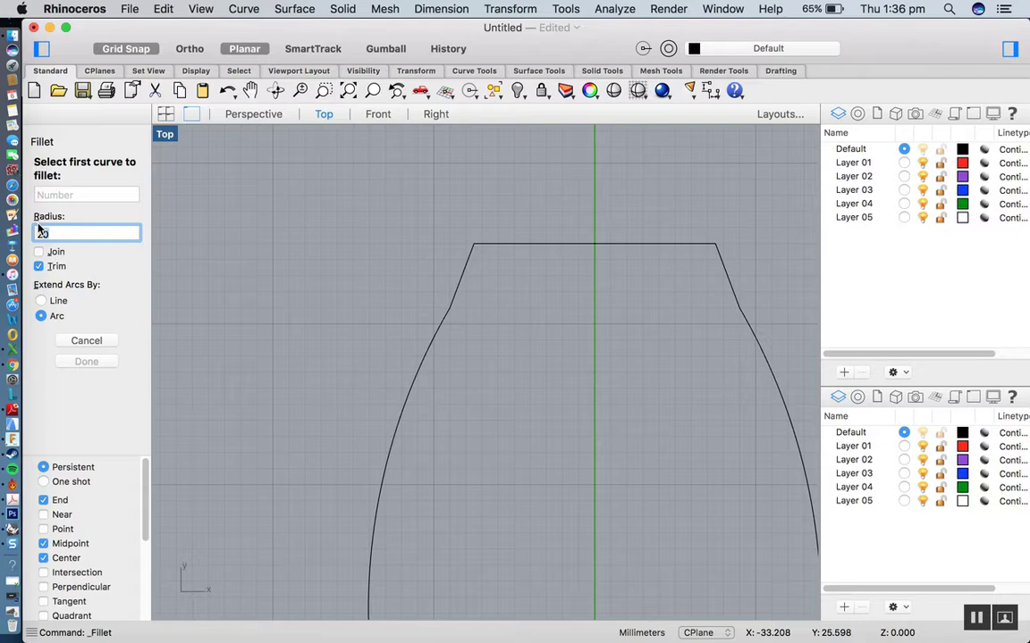
pyautogui.press('BackSpace')
pyautogui.press('Return')
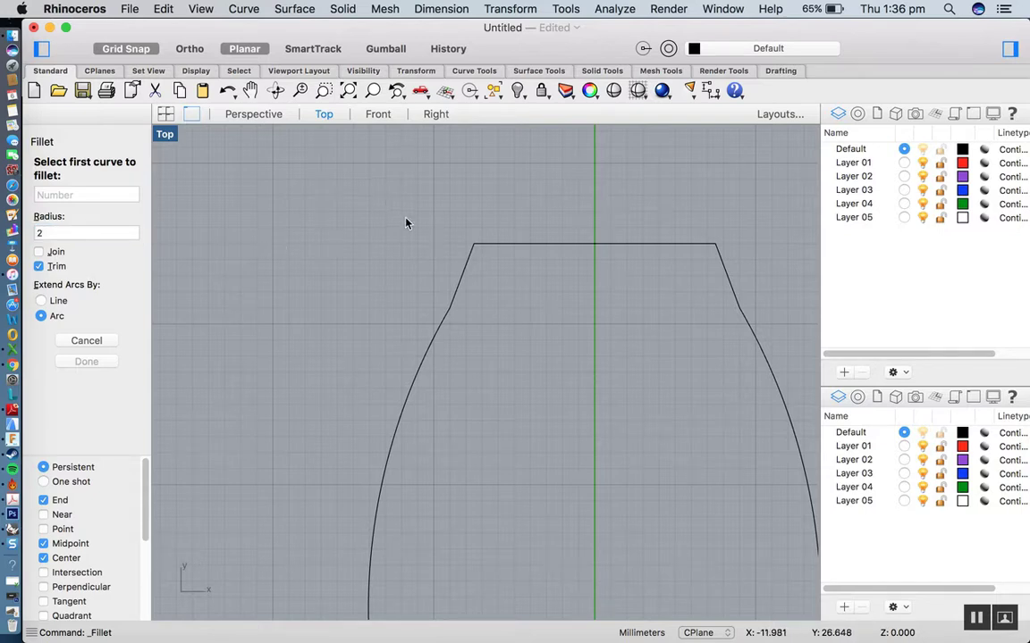
pyautogui.click(466, 276)
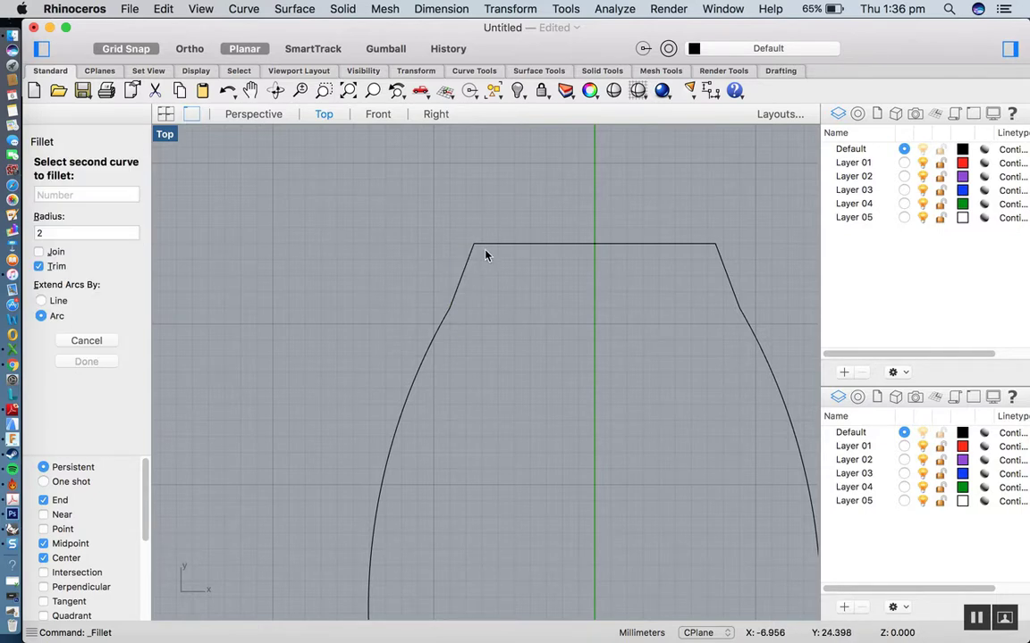
pyautogui.click(492, 246)
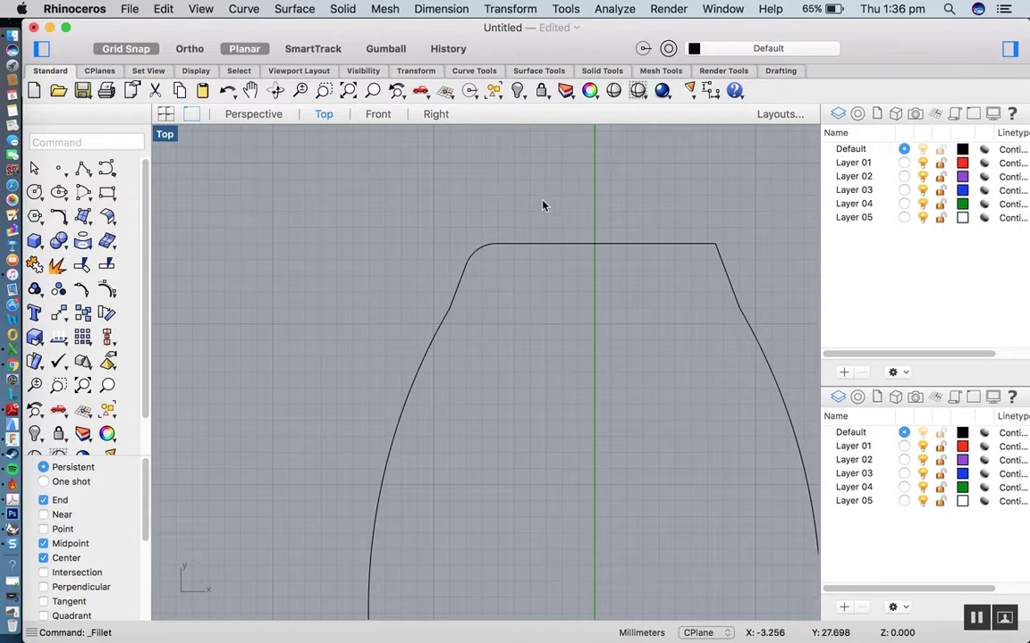
# Step: Repeat the 2 mm fillet on the upper right corner between the top horizontal line and the slanted line
pyautogui.press('Return')
pyautogui.click(693, 244)
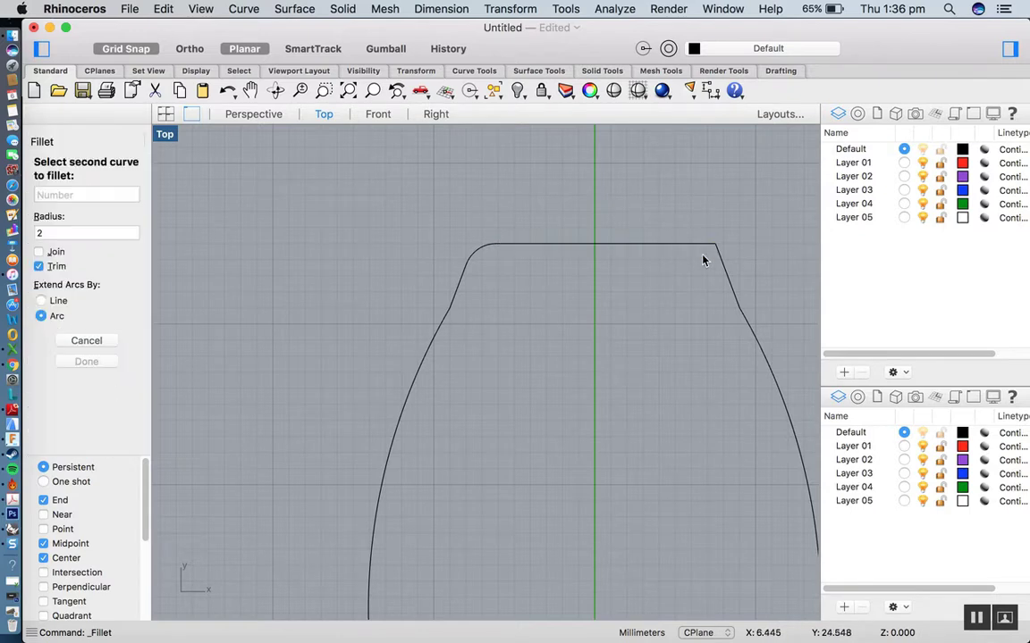
pyautogui.click(722, 269)
# Step: Examine the left junction where the slanted line meets the side arc, picking each curve and clearing the selection
pyautogui.scroll(5, 437, 317)
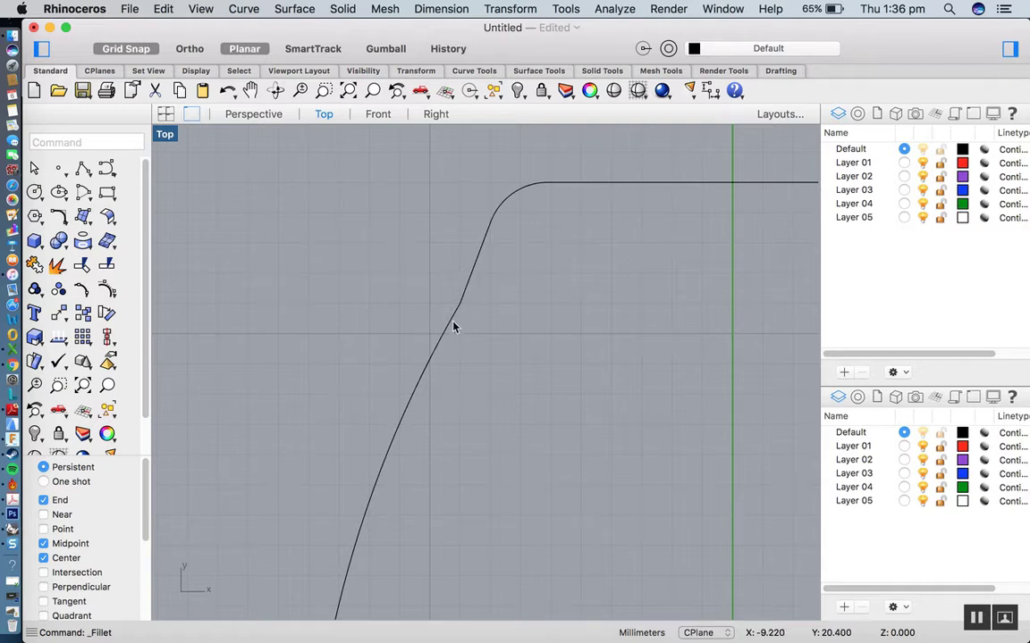
pyautogui.click(466, 298)
pyautogui.click(440, 338)
pyautogui.press('Escape')
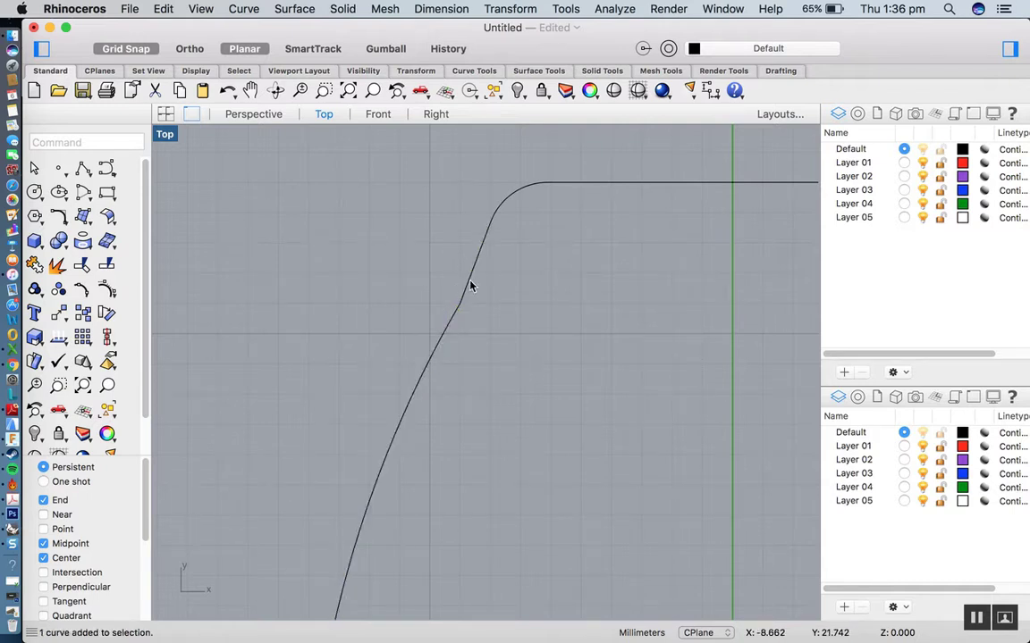
pyautogui.click(441, 352)
pyautogui.press('Escape')
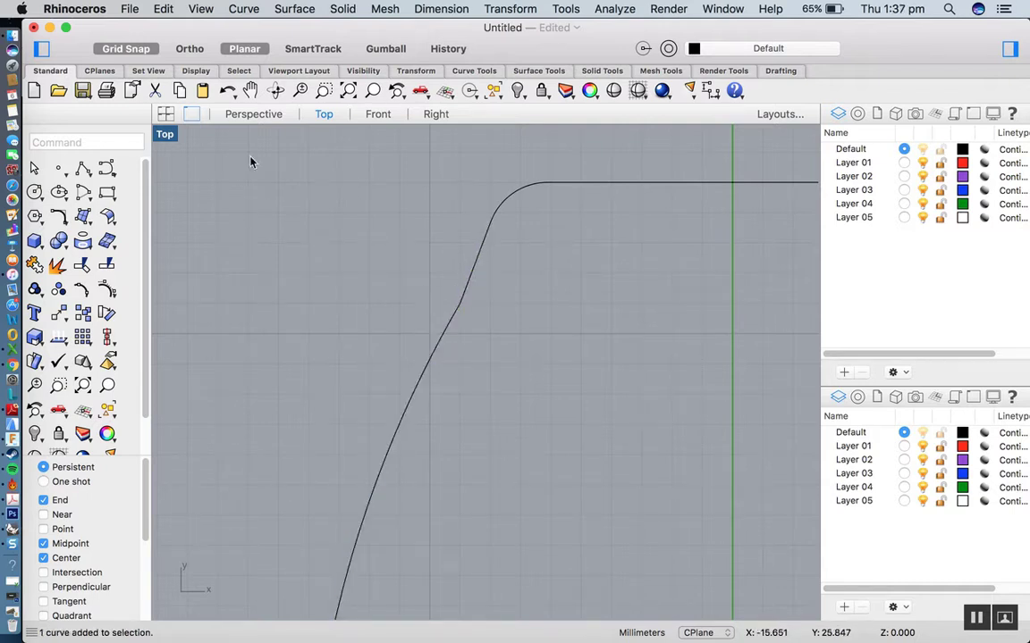
# Step: Try a 5 mm radius fillet between the left side arc and the slanted line, inspect the junction and undo it
pyautogui.click(58, 213)
pyautogui.click(63, 233)
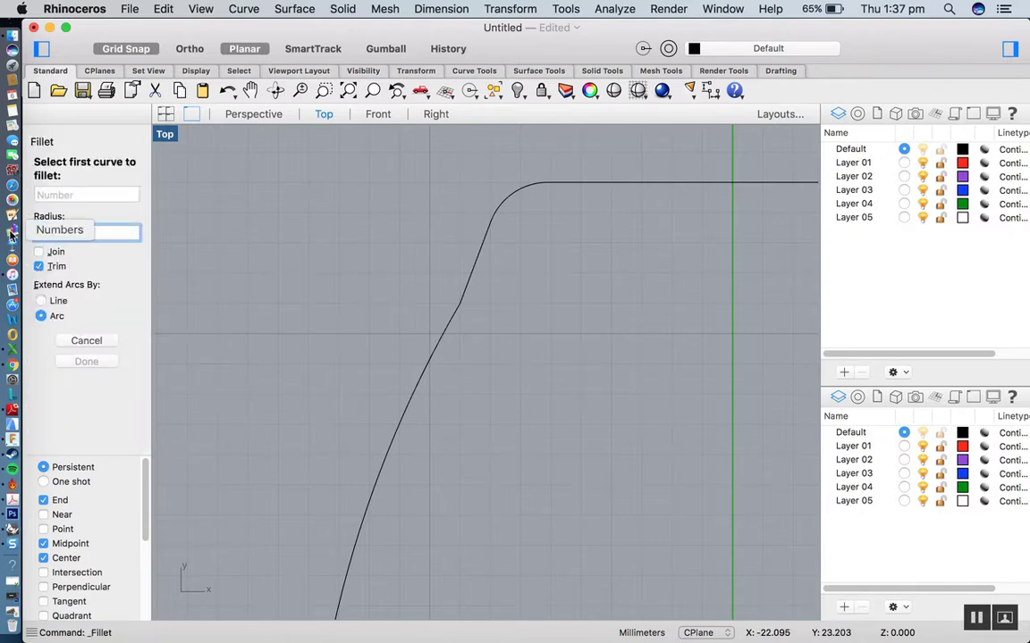
pyautogui.write('5')
pyautogui.scroll(2, 232, 268)
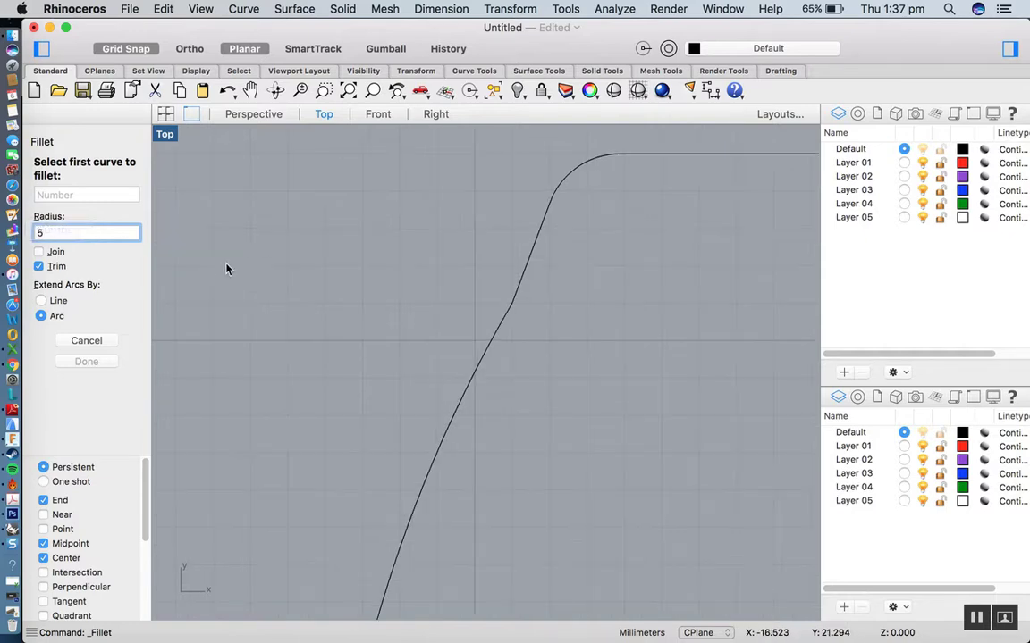
pyautogui.press('Return')
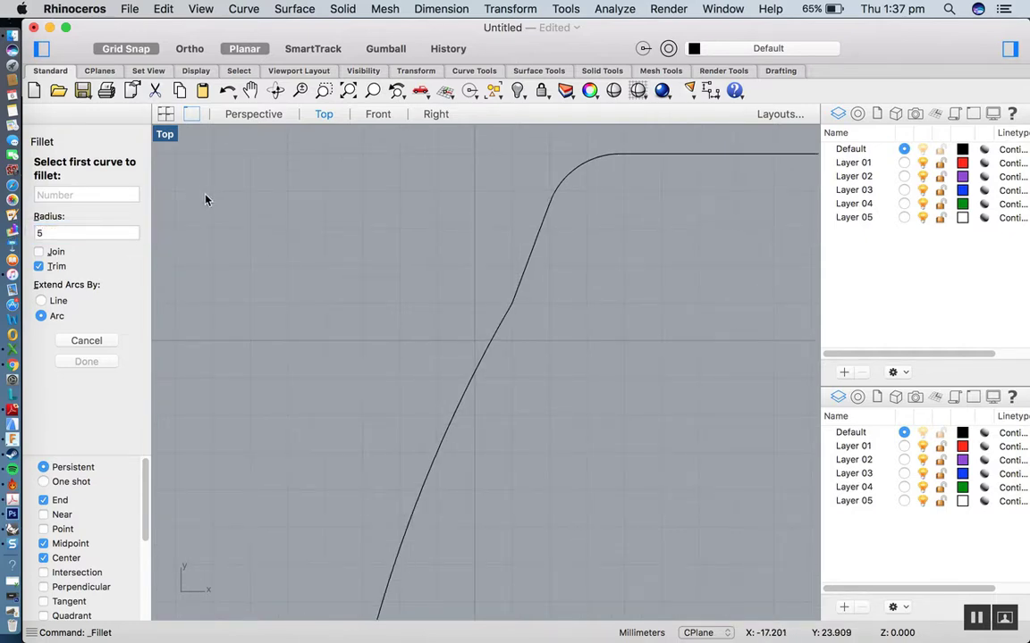
pyautogui.click(480, 354)
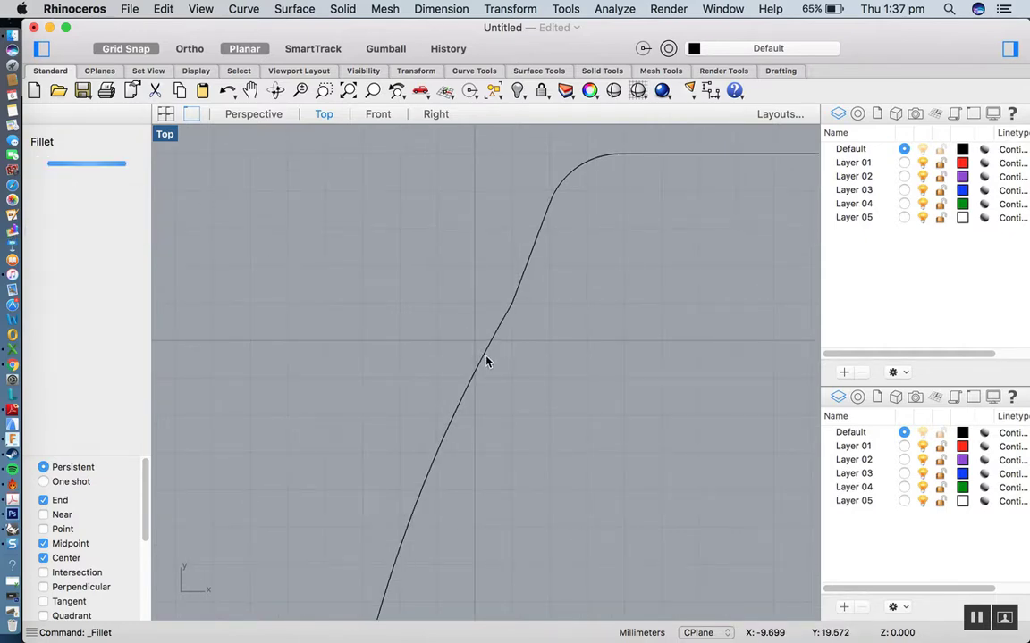
pyautogui.click(527, 271)
pyautogui.scroll(2, 503, 313)
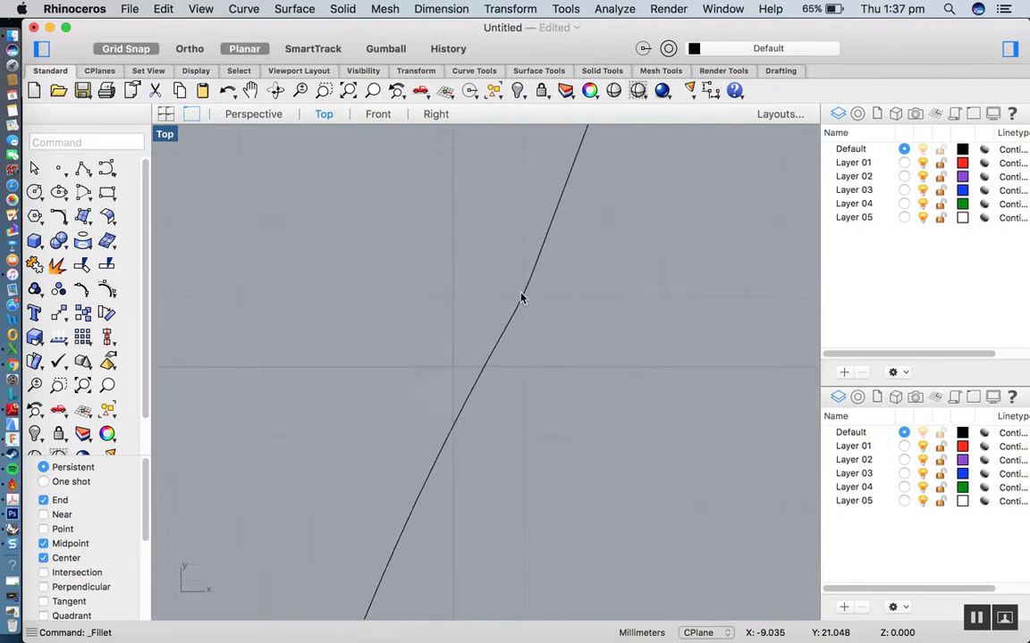
pyautogui.scroll(-3, 524, 299)
pyautogui.press('super+z')
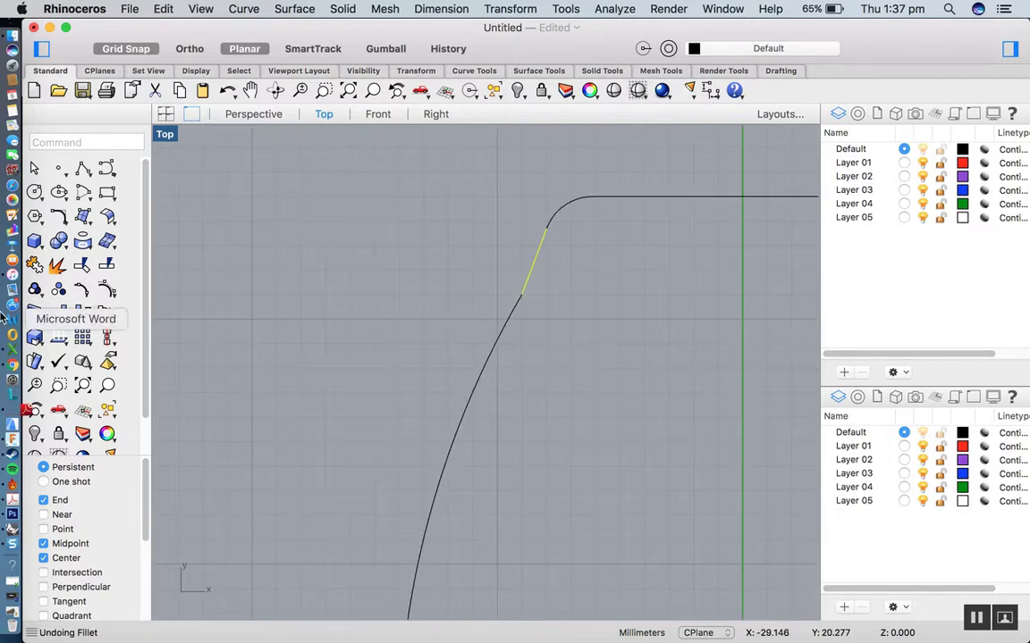
# Step: Try a 10 mm radius fillet between the left side arc and the slanted line, then undo it
pyautogui.click(59, 218)
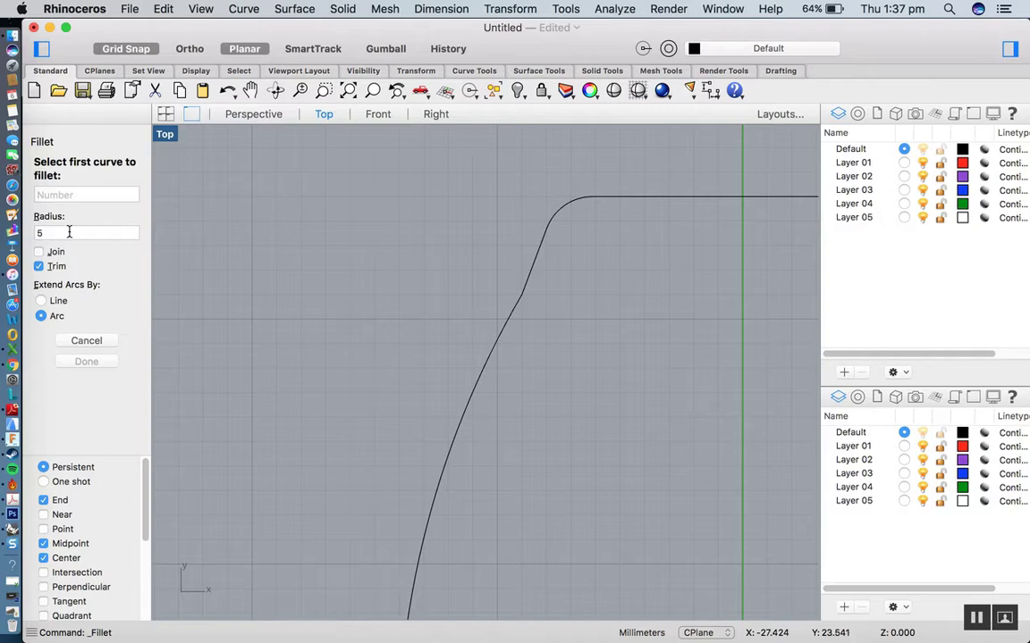
pyautogui.moveTo(68, 233); pyautogui.dragTo(32, 233)
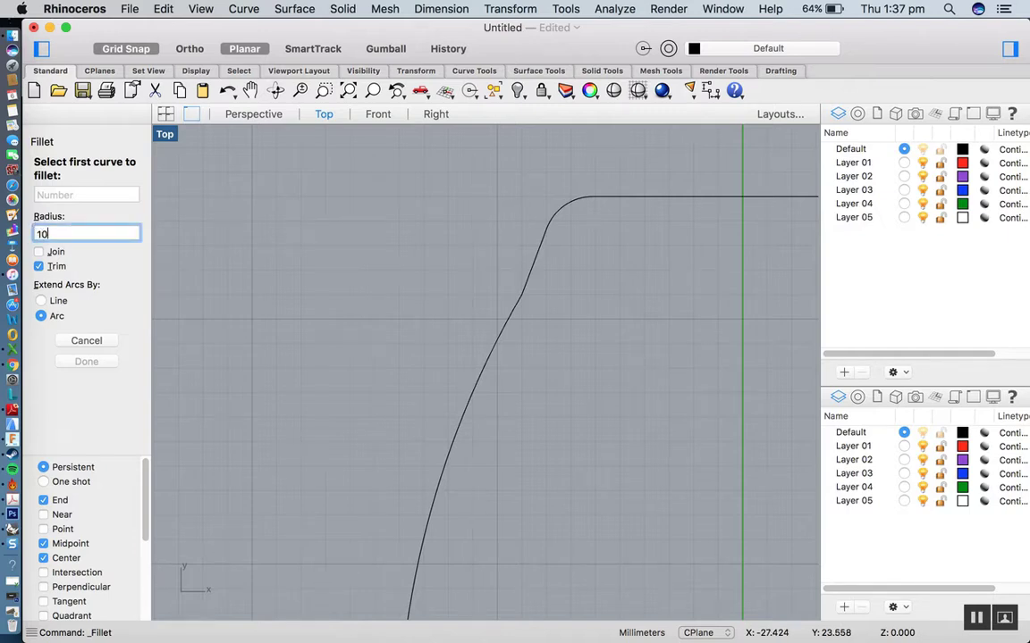
pyautogui.write('10')
pyautogui.press('Return')
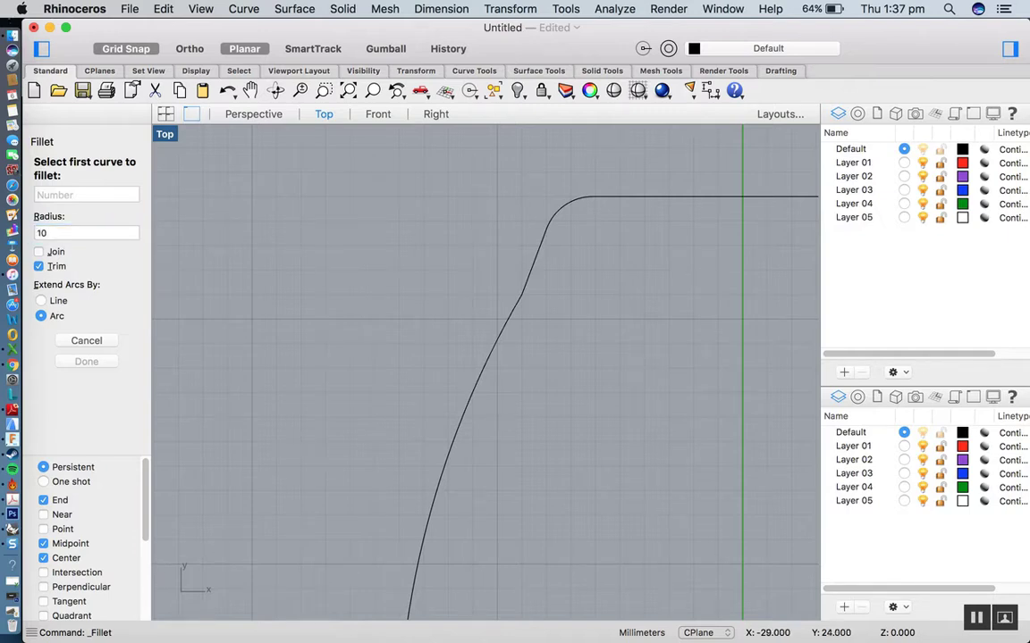
pyautogui.click(503, 322)
pyautogui.click(528, 283)
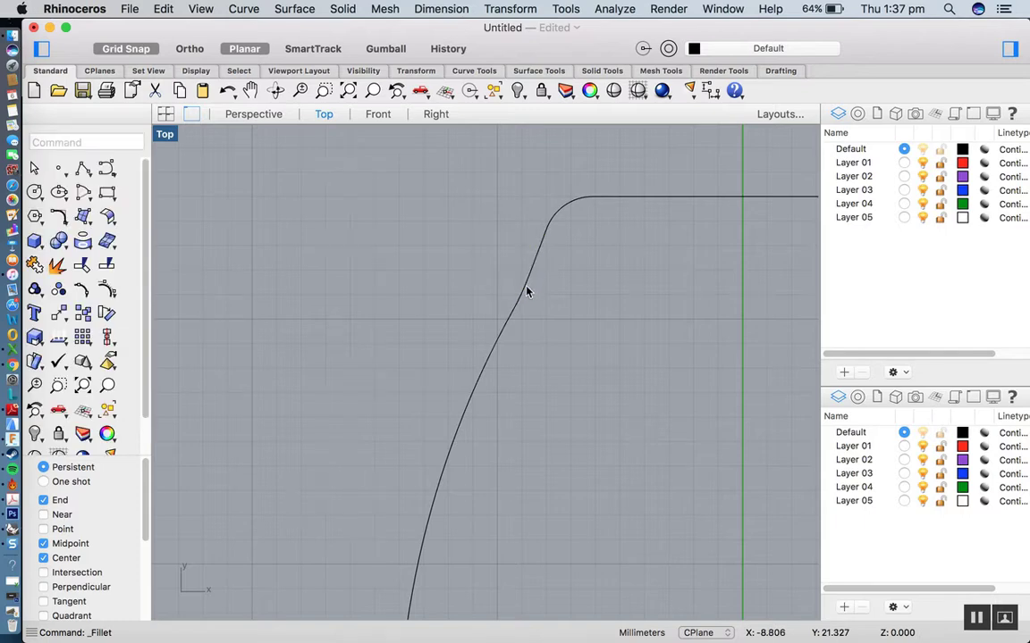
pyautogui.scroll(3, 527, 292)
pyautogui.scroll(-2, 526, 292)
pyautogui.press('super+z')
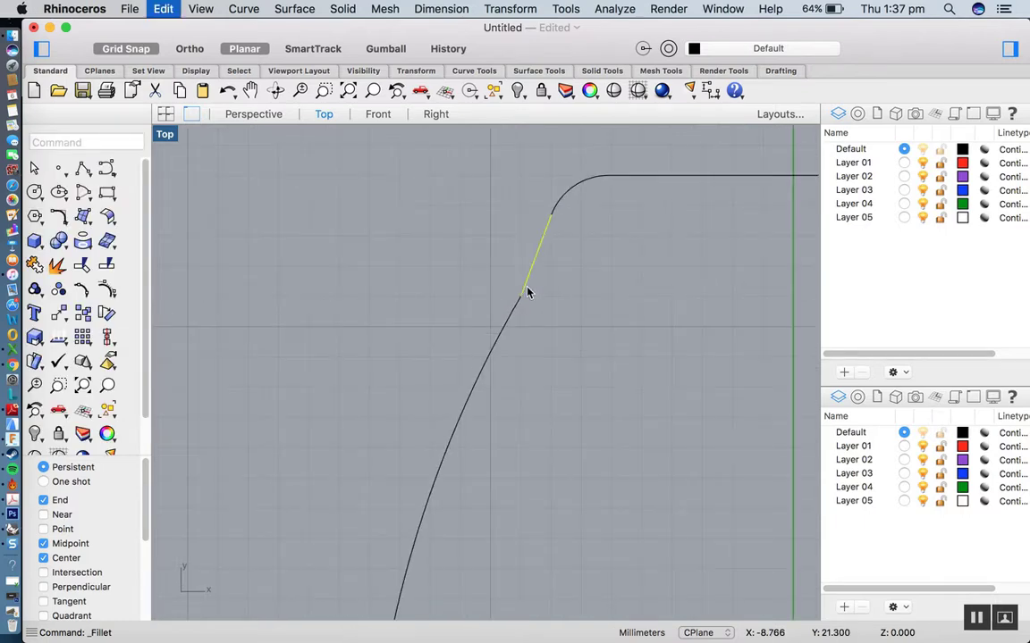
# Step: Set the fillet radius to 30 mm, apply it between the left side arc and the slanted line, and undo the fillet
pyautogui.scroll(-5, 489, 338)
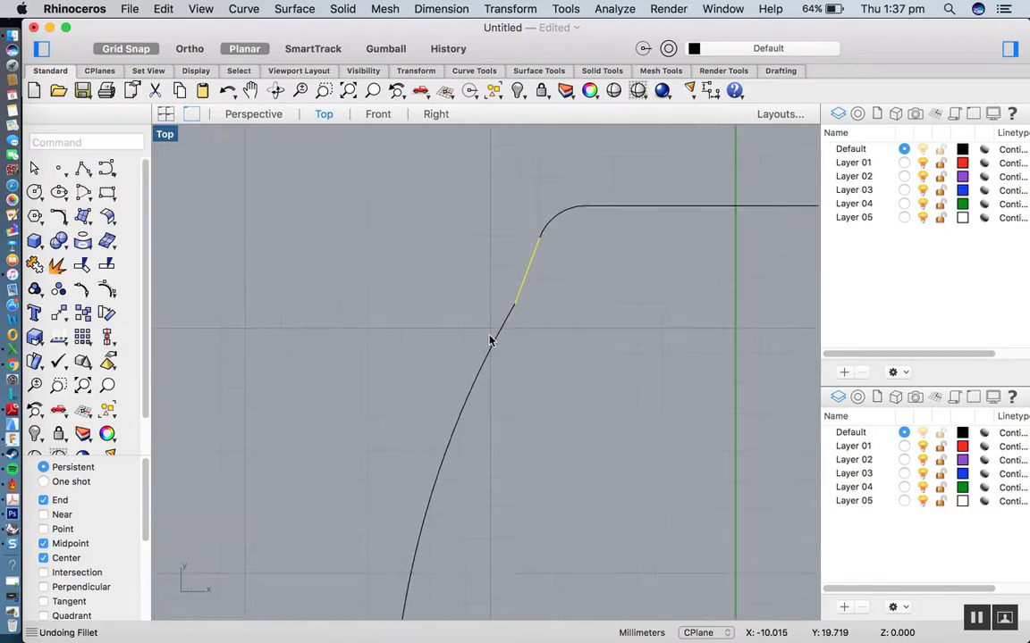
pyautogui.click(59, 217)
pyautogui.click(57, 230)
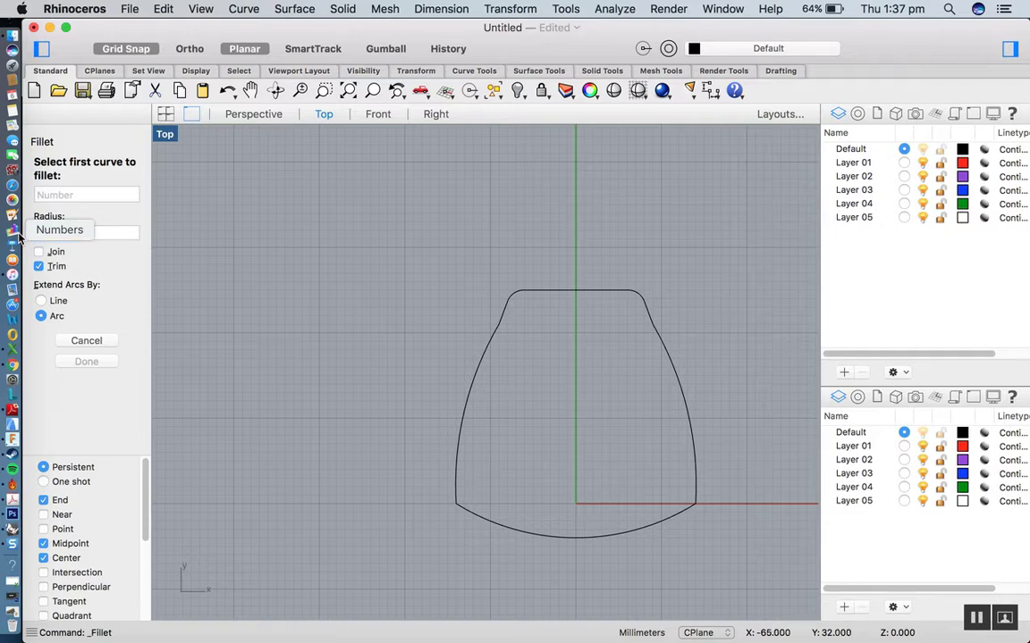
pyautogui.write('30')
pyautogui.press('Return')
pyautogui.scroll(4, 517, 310)
pyautogui.click(451, 379)
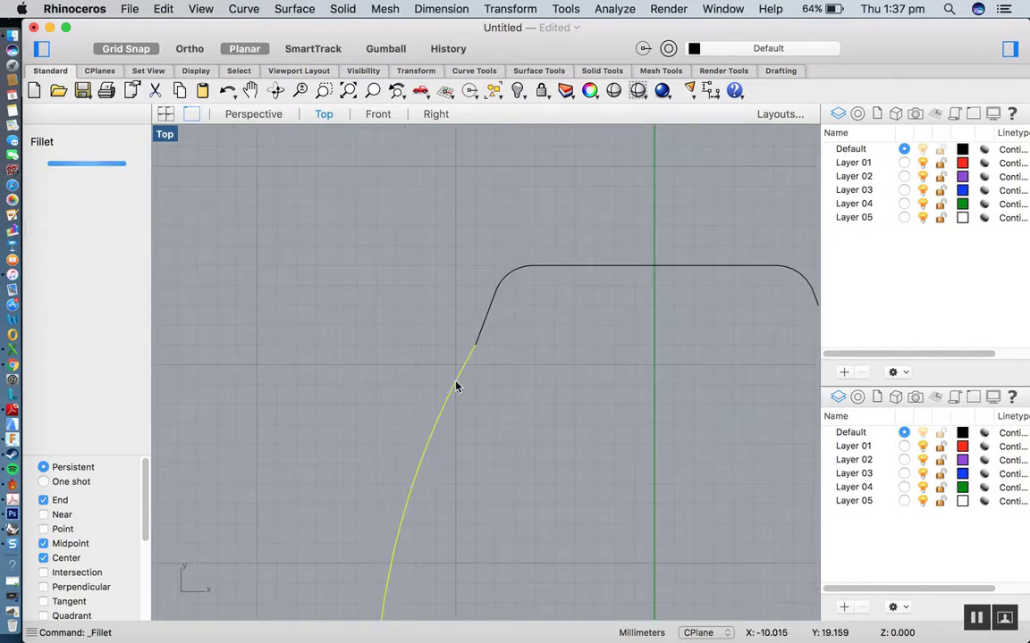
pyautogui.click(481, 337)
pyautogui.scroll(2, 474, 346)
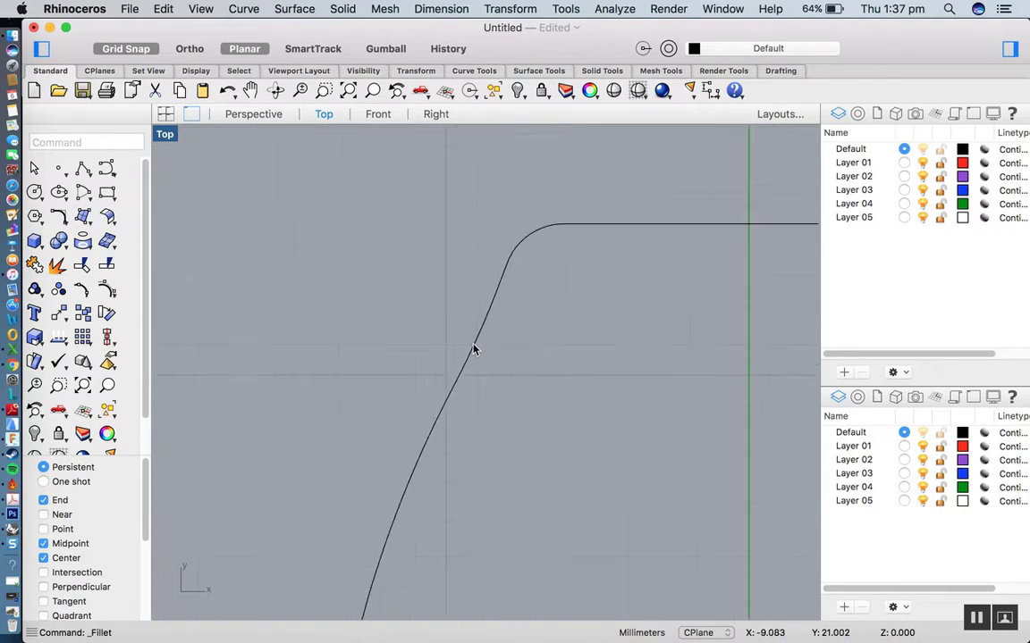
pyautogui.scroll(-2, 476, 350)
pyautogui.press('super+z')
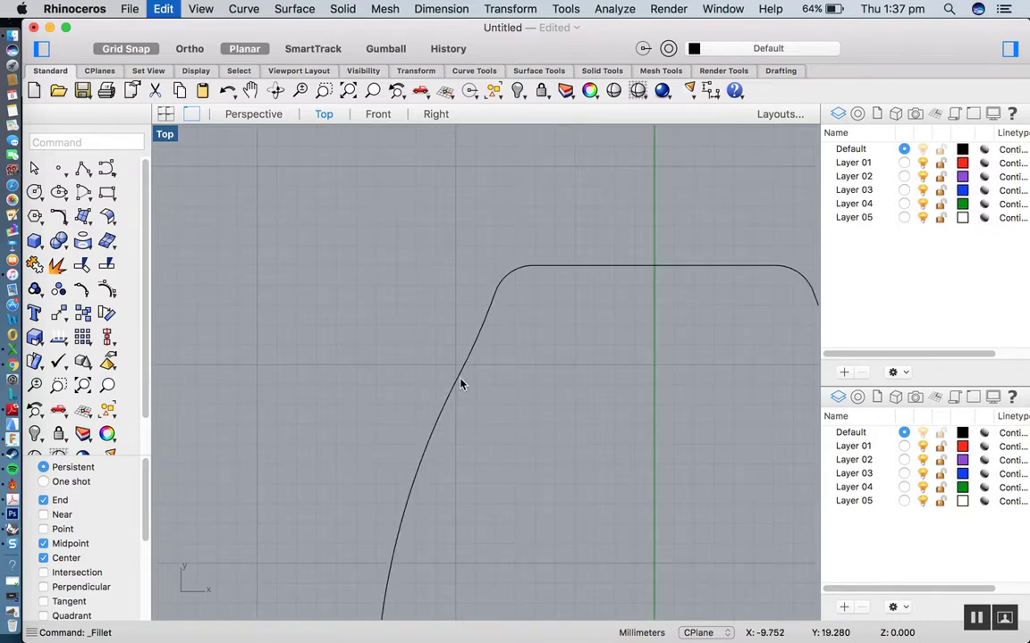
# Step: Inspect the unfilleted left junction by picking the side arc and the slanted line, then clear the selection
pyautogui.scroll(3, 474, 349)
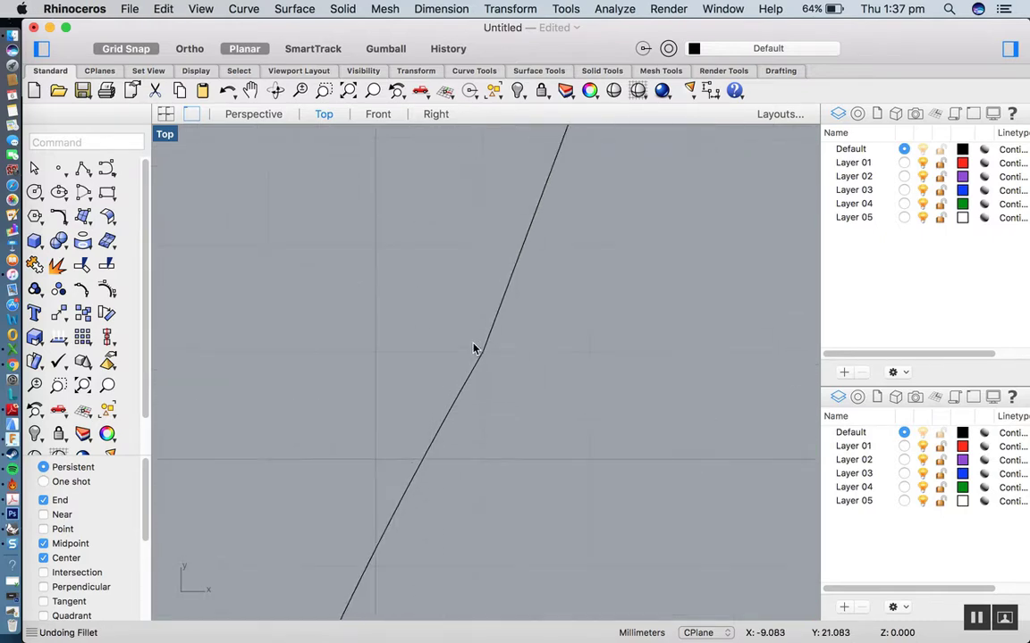
pyautogui.click(490, 334)
pyautogui.click(473, 379)
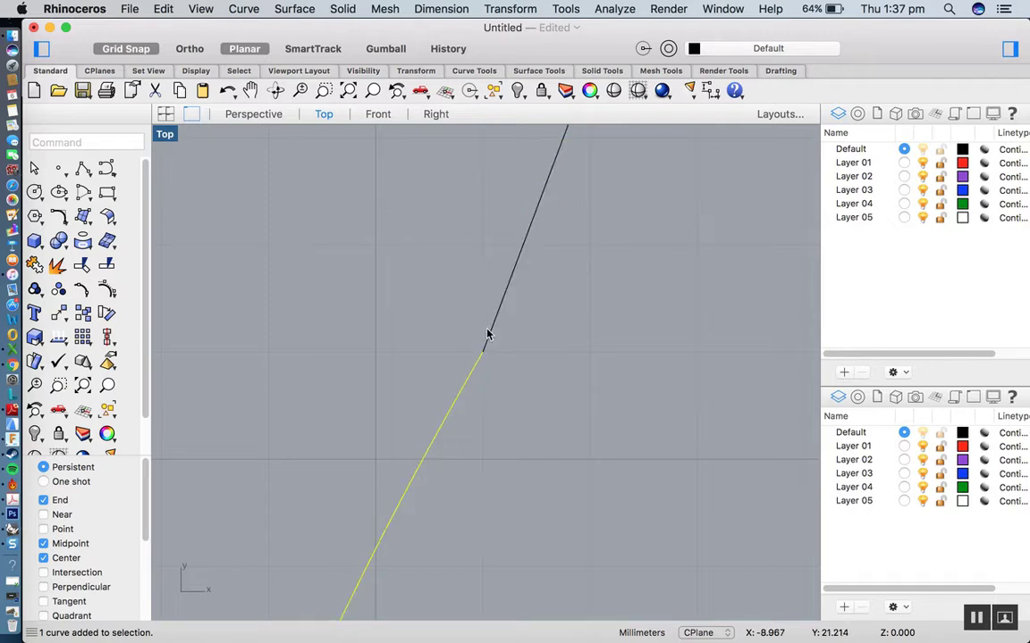
pyautogui.click(487, 338)
pyautogui.press('Escape')
# Step: Fillet the junction of the left side arc and the slanted line with a radius of 30 mm
pyautogui.scroll(-4, 533, 393)
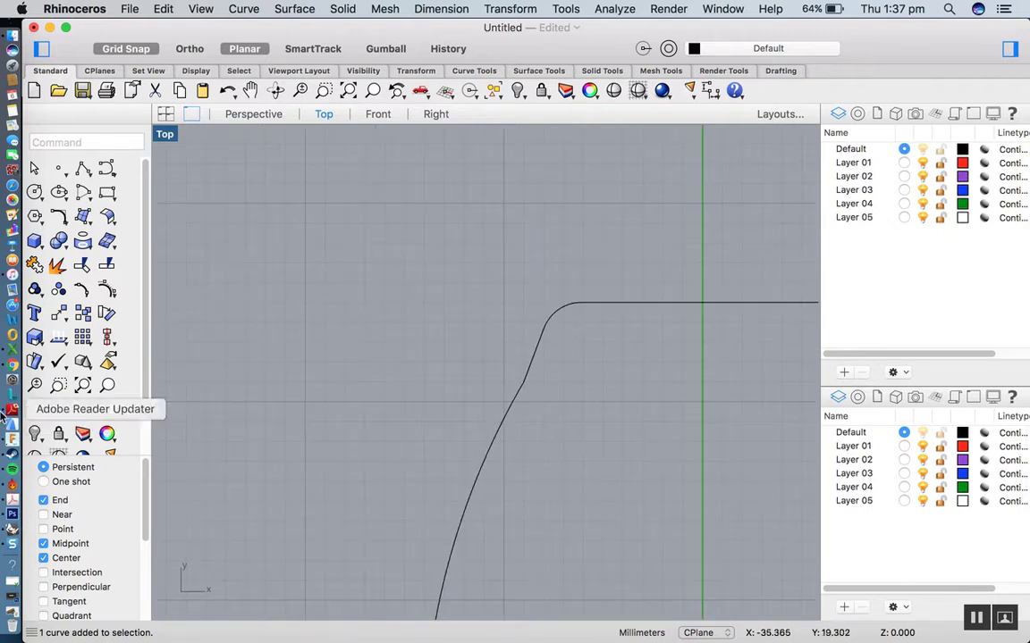
pyautogui.click(58, 196)
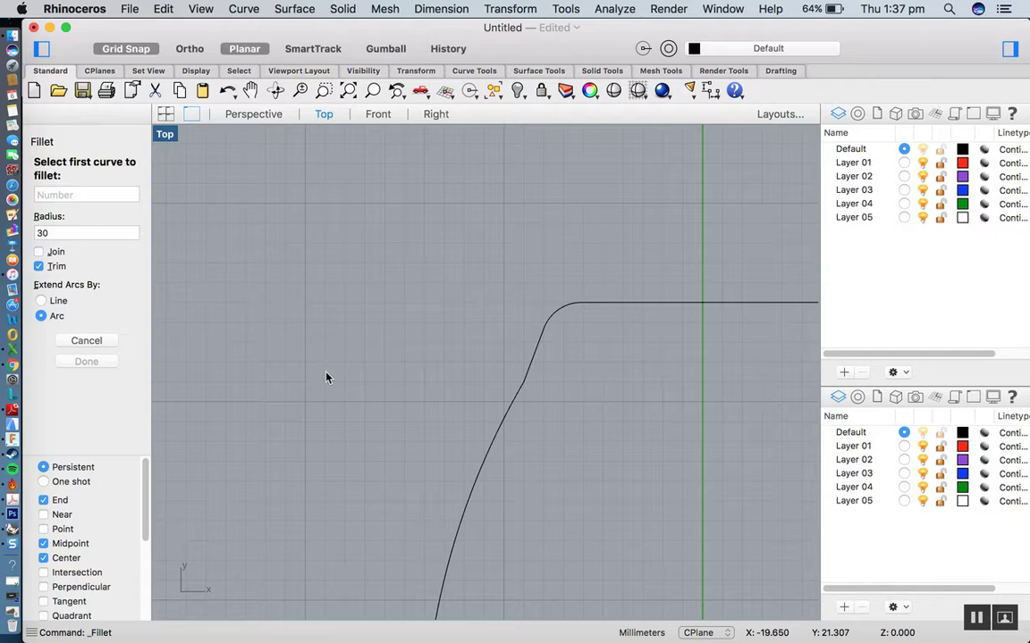
pyautogui.scroll(3, 515, 407)
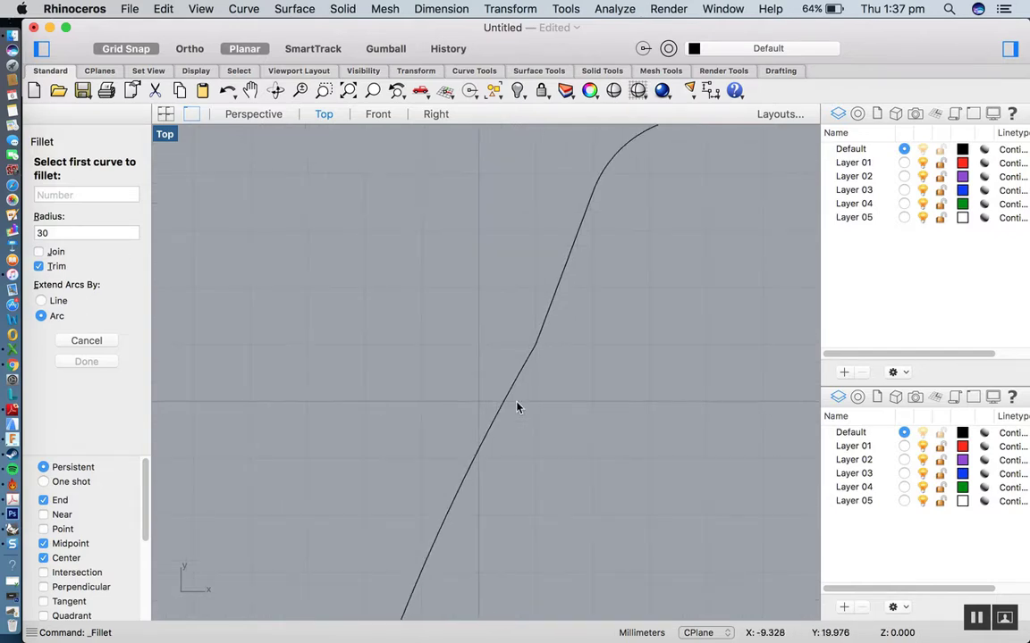
pyautogui.click(510, 402)
pyautogui.click(550, 312)
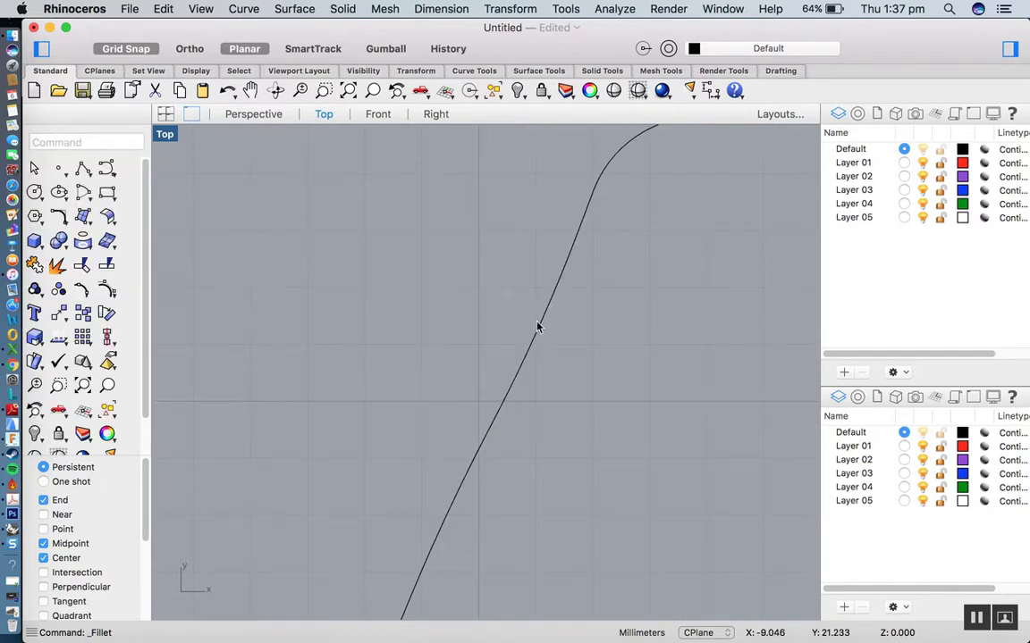
# Step: Repeat the 30 mm fillet on the right side between the side arc and the slanted line
pyautogui.scroll(-3, 473, 338)
pyautogui.scroll(-2, 487, 314)
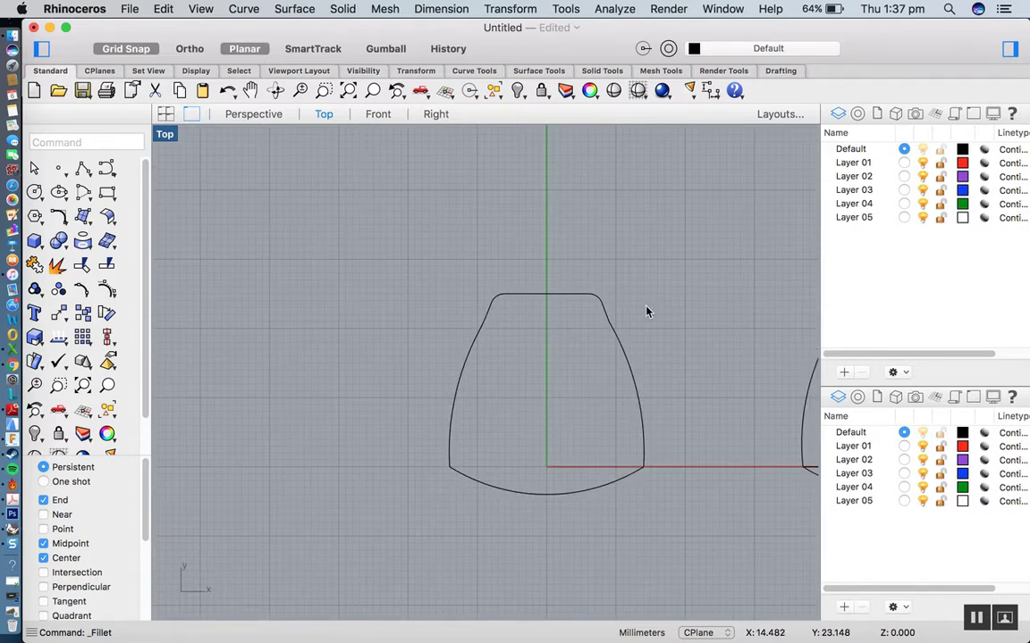
pyautogui.press('Return')
pyautogui.click(620, 347)
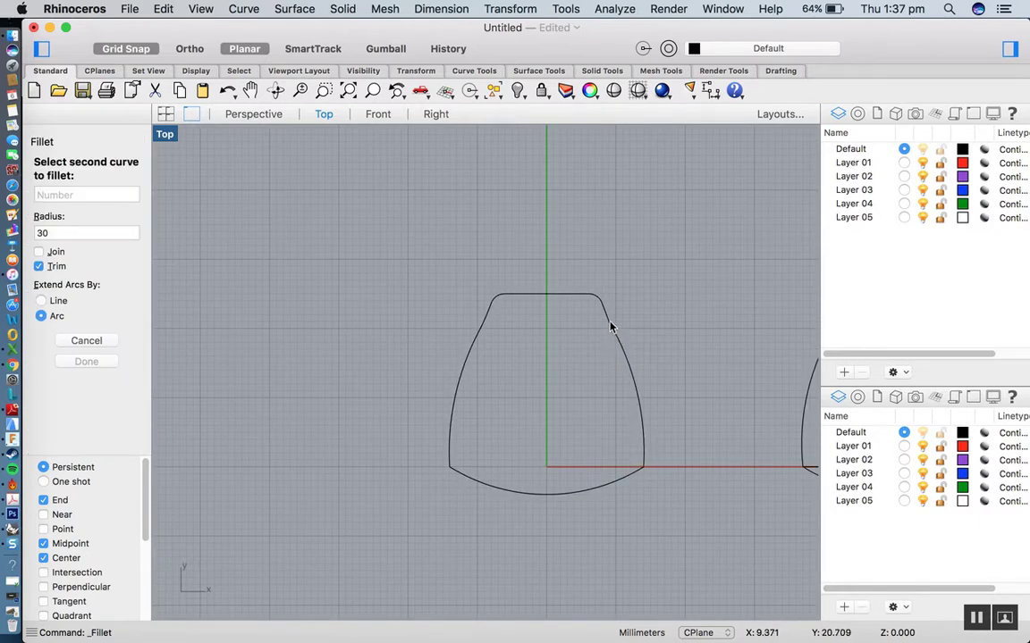
pyautogui.click(609, 322)
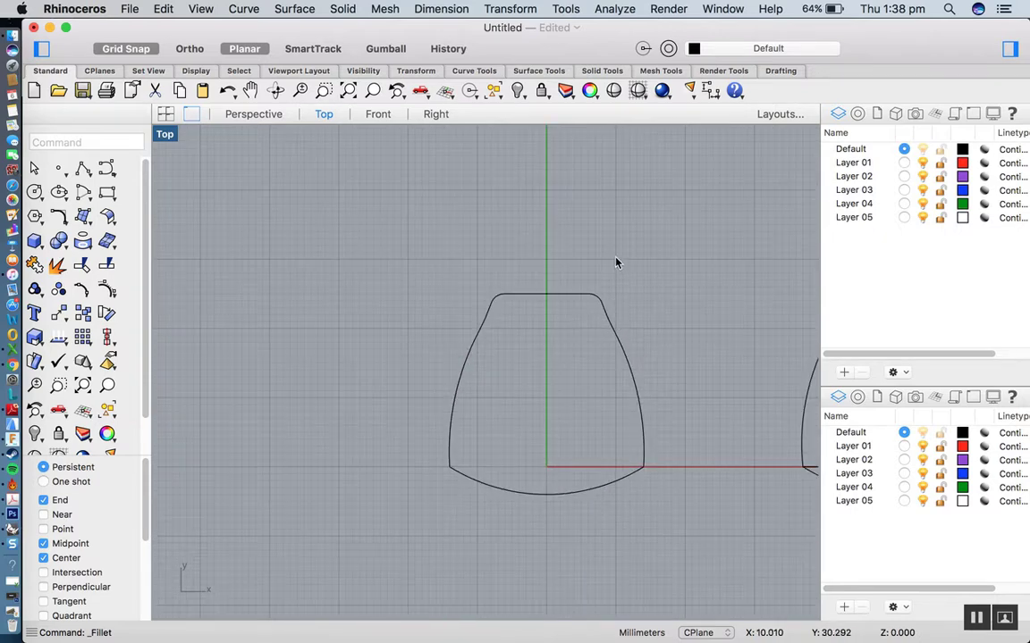
# Step: Join all segments of the filleted holder outline at the origin into a single closed curve
pyautogui.scroll(-2, 472, 272)
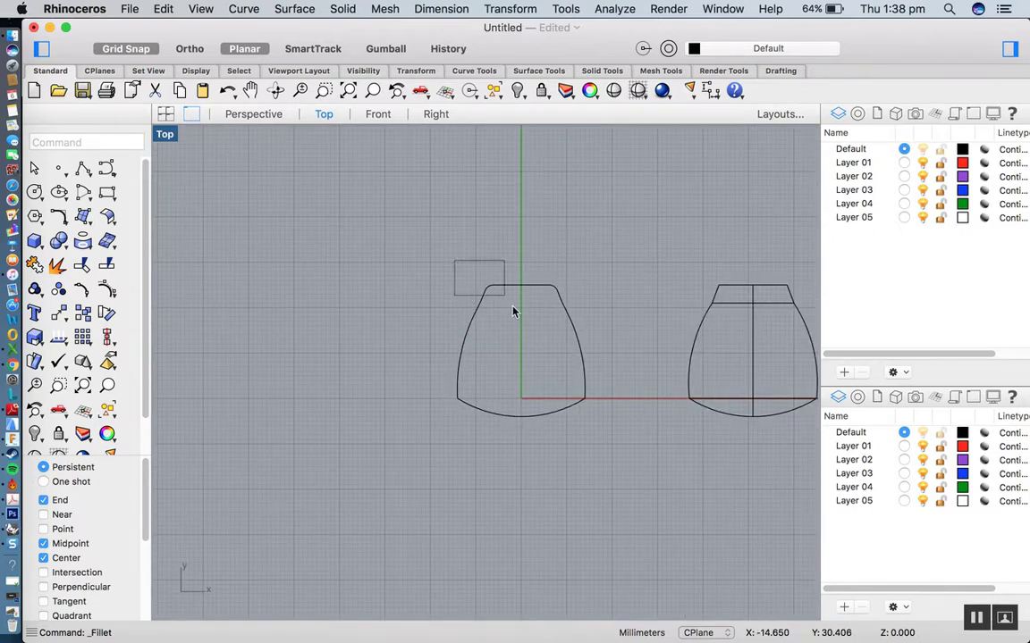
pyautogui.moveTo(514, 311); pyautogui.dragTo(613, 442)
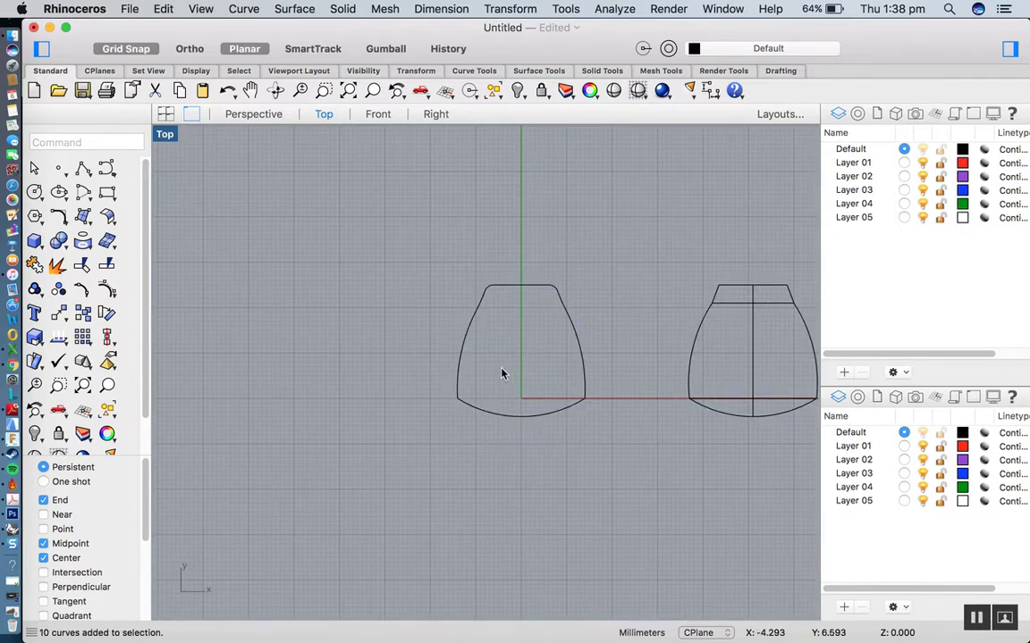
pyautogui.click(575, 354)
pyautogui.moveTo(419, 282); pyautogui.dragTo(623, 449)
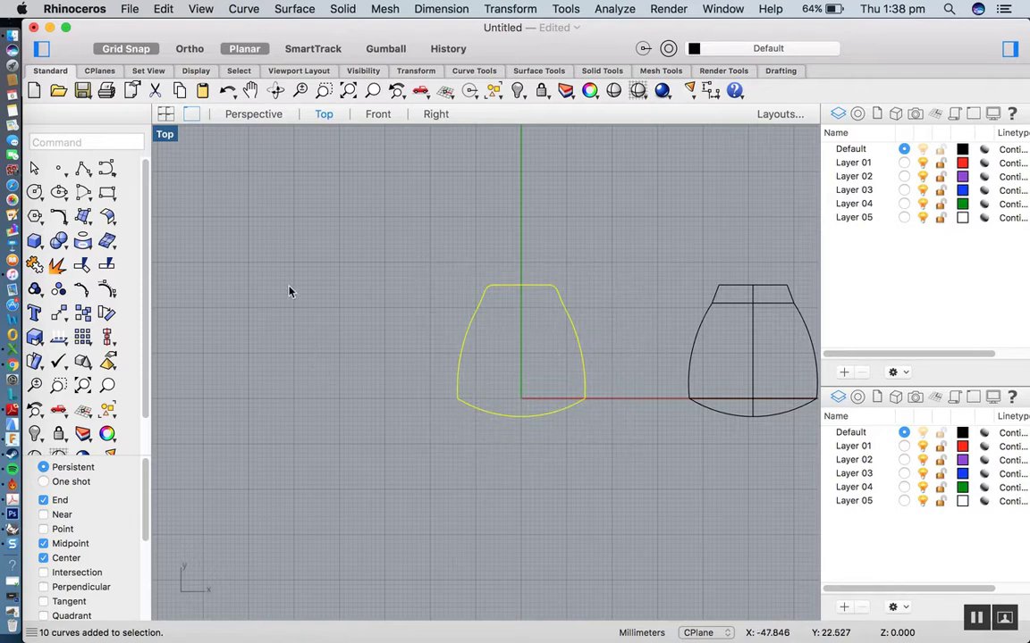
pyautogui.click(33, 264)
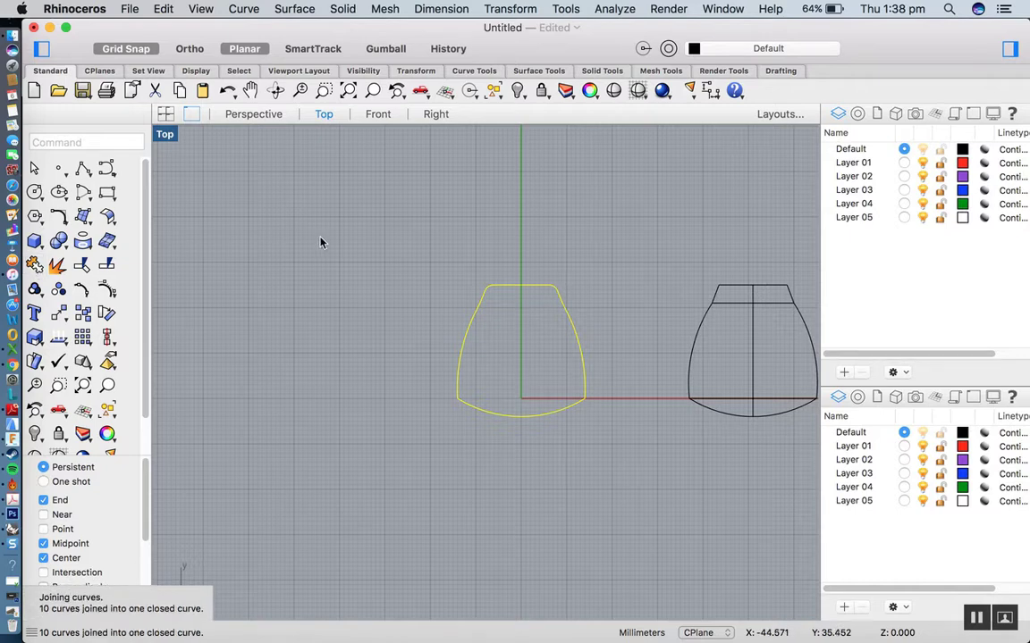
# Step: Create a planar surface from the joined holder outline
pyautogui.click(480, 317)
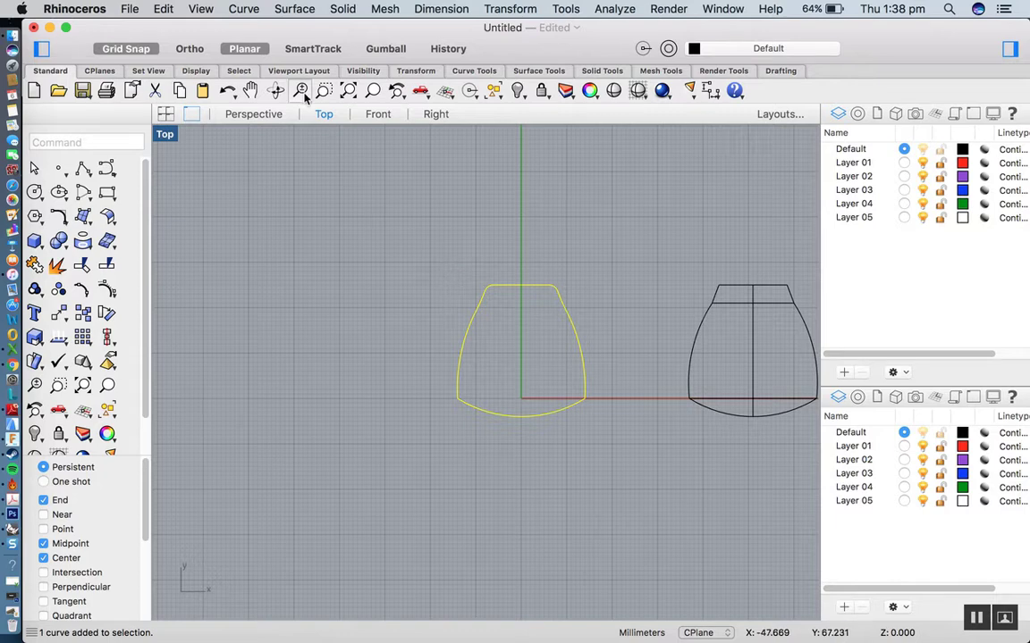
pyautogui.click(453, 290)
pyautogui.moveTo(445, 264); pyautogui.dragTo(612, 457)
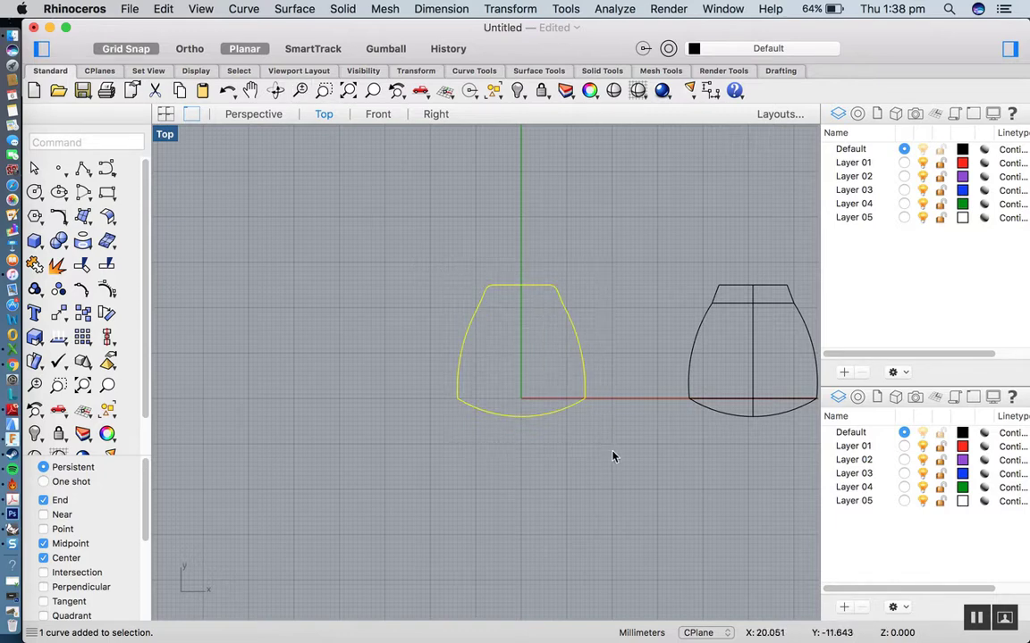
pyautogui.click(293, 10)
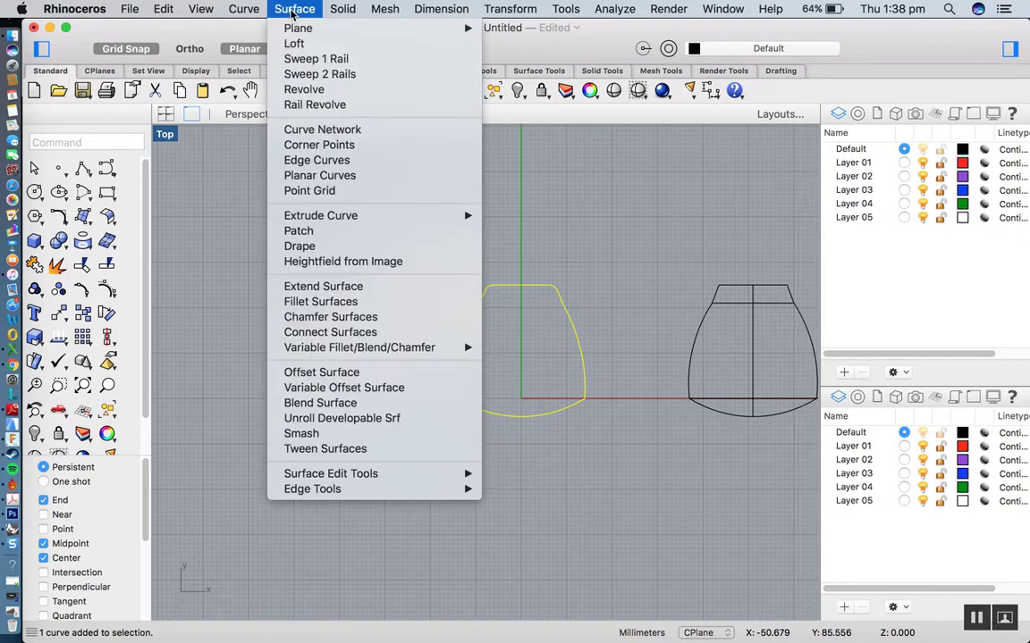
pyautogui.click(313, 178)
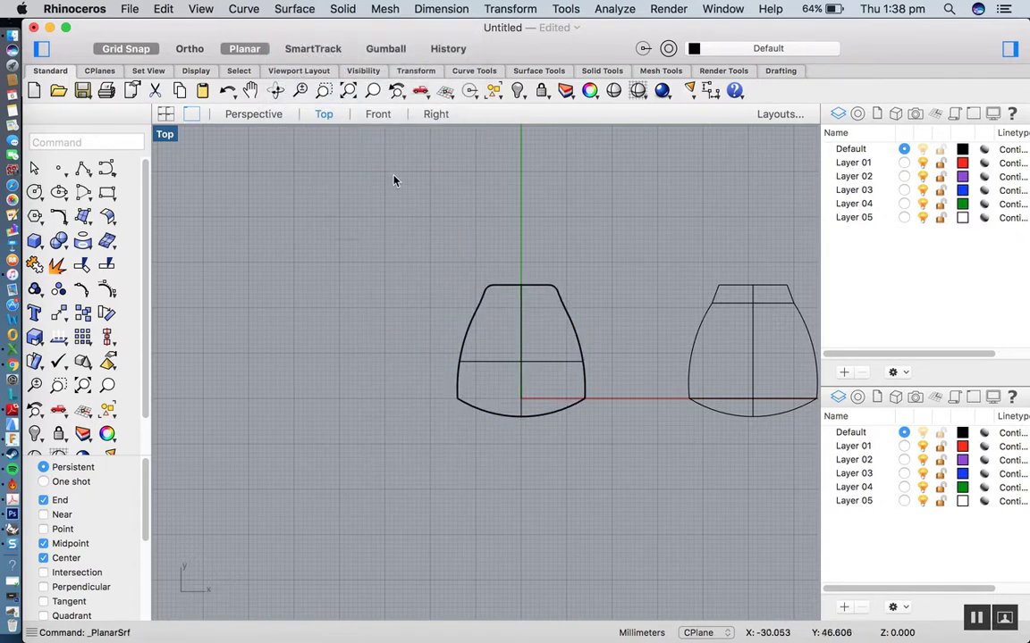
# Step: Delete the outline curve that overlaps the edge of the planar surface, keeping the surface
pyautogui.click(549, 289)
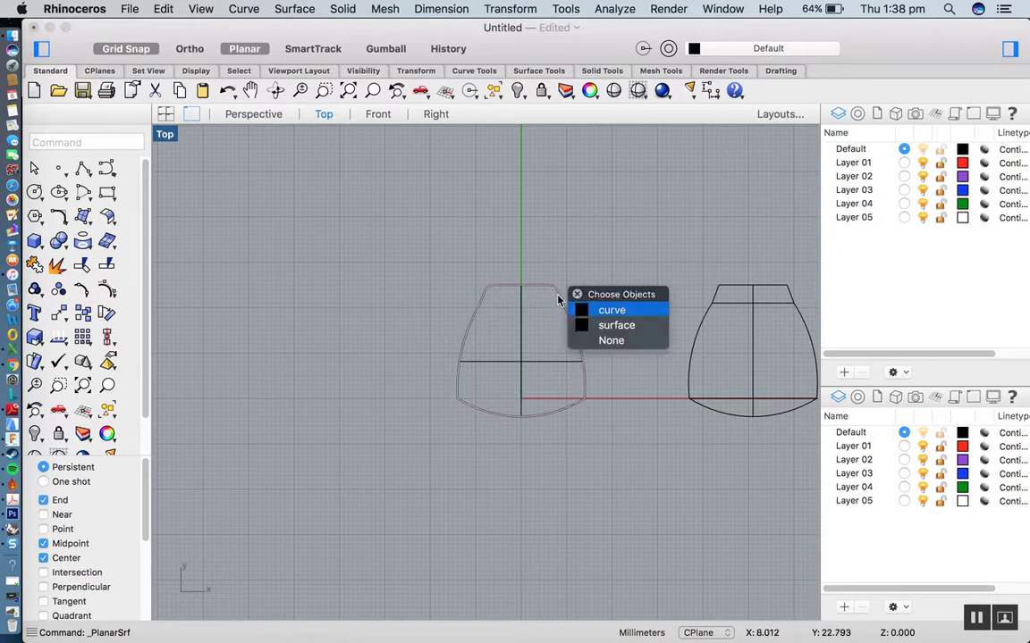
pyautogui.click(572, 308)
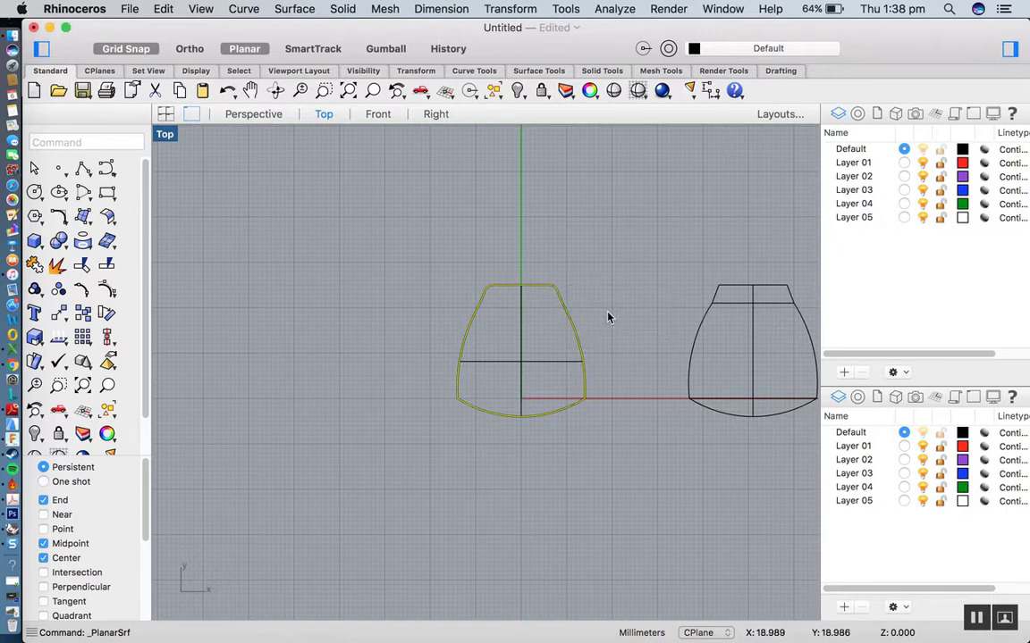
pyautogui.press('Delete')
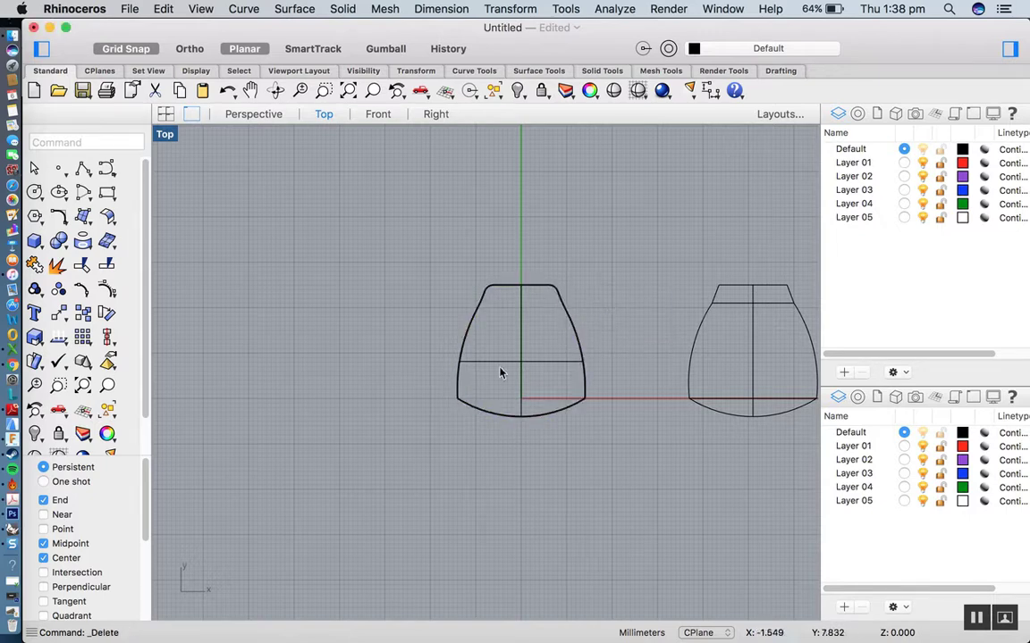
# Step: Extrude the planar holder surface straight up by 100 mm as a solid, working with all four viewports shown
pyautogui.click(530, 364)
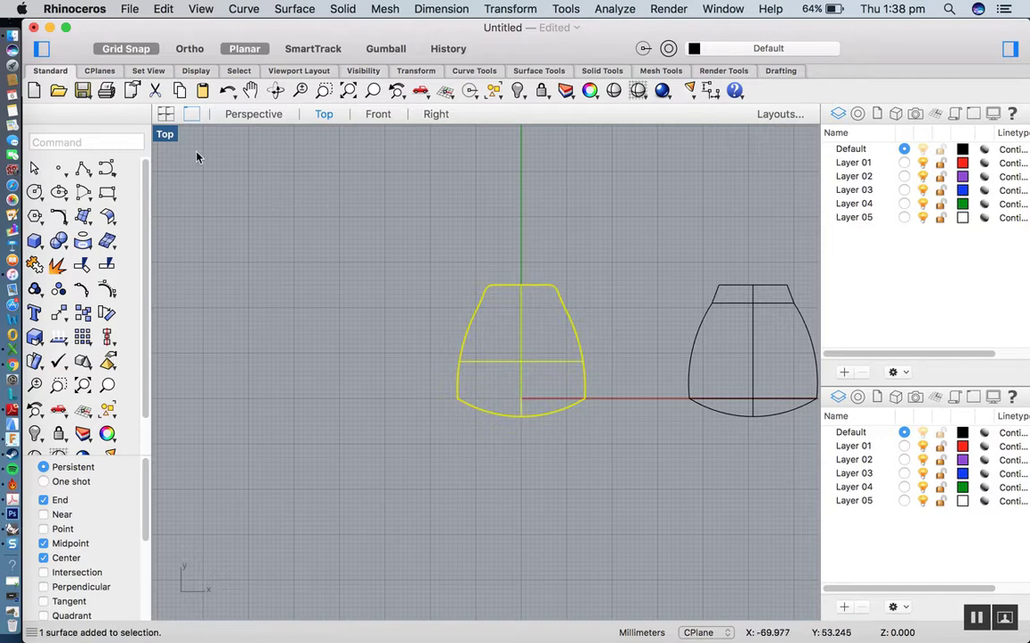
pyautogui.click(165, 116)
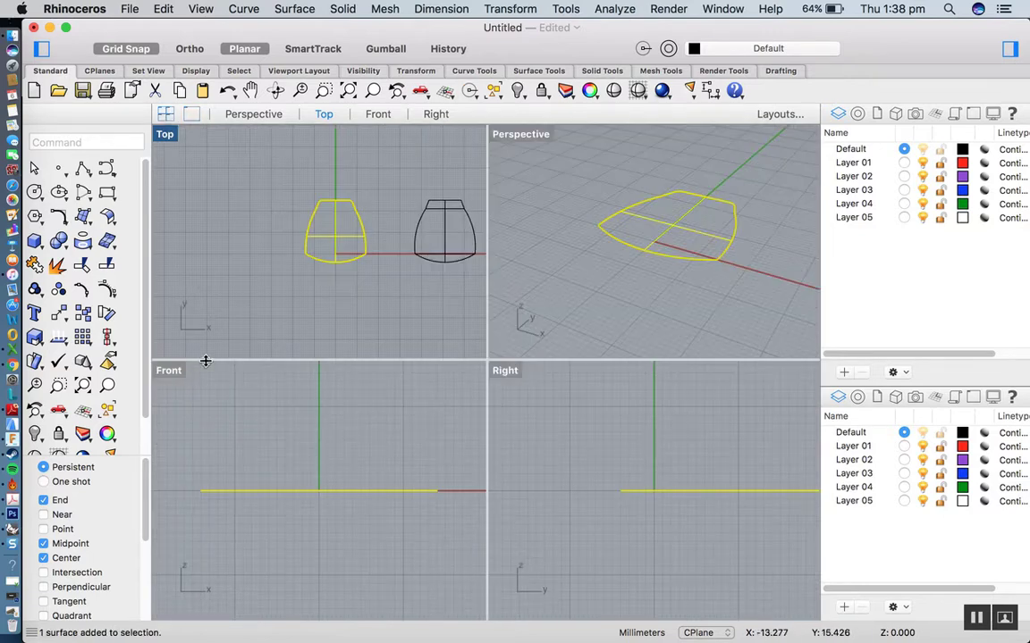
pyautogui.scroll(-5, 313, 452)
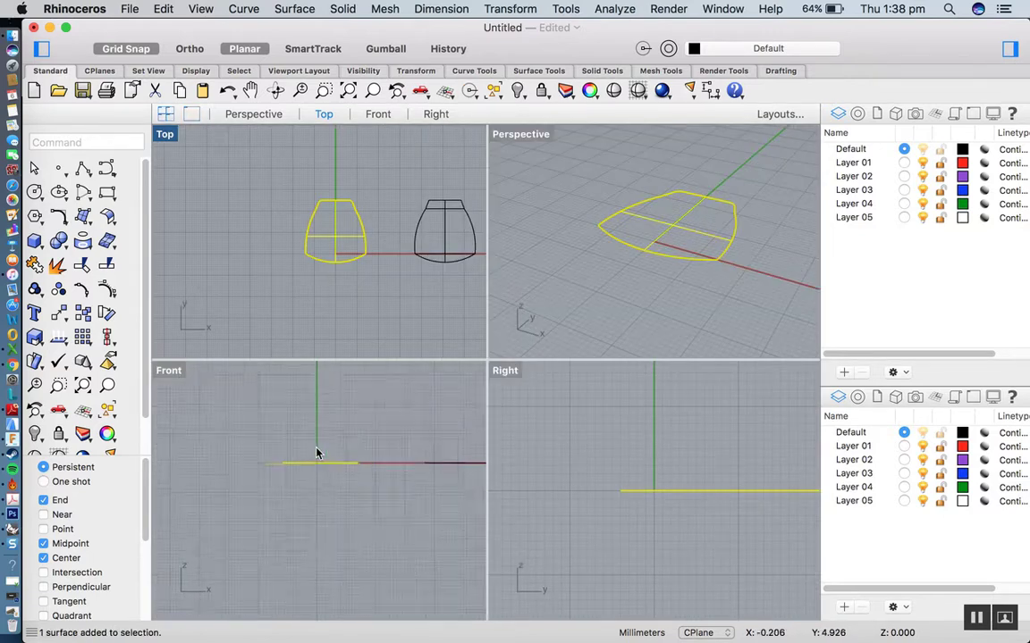
pyautogui.scroll(-2, 526, 491)
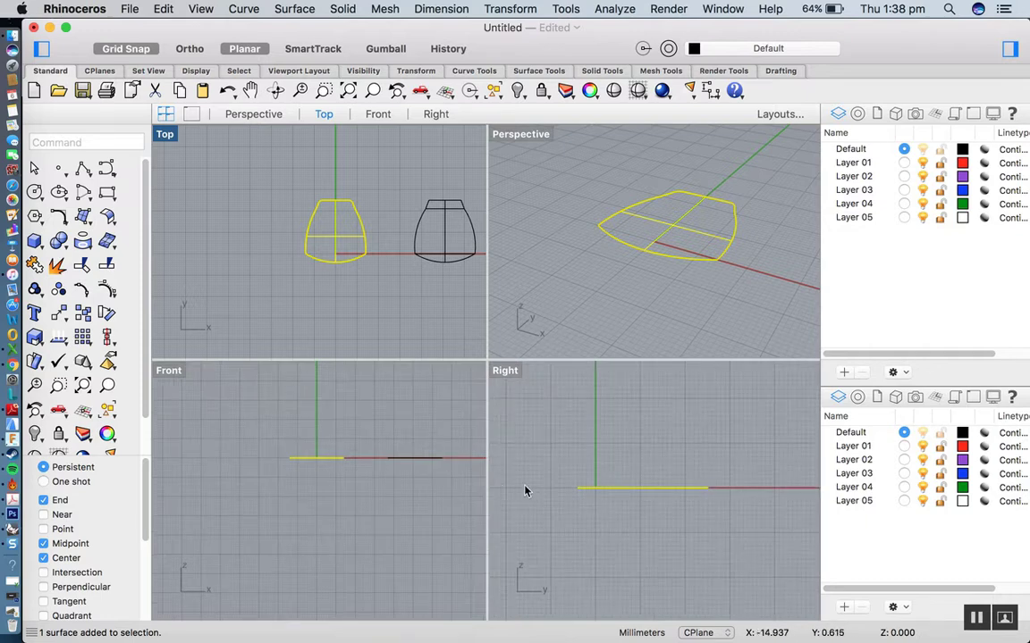
pyautogui.click(250, 90)
pyautogui.moveTo(322, 521); pyautogui.dragTo(329, 590)
pyautogui.press('Escape')
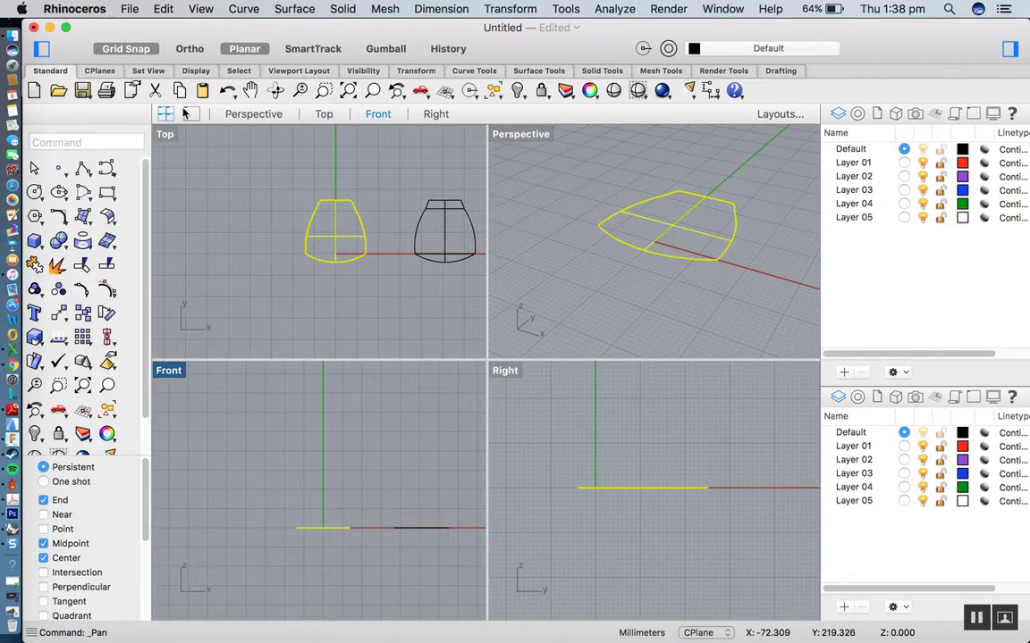
pyautogui.click(342, 9)
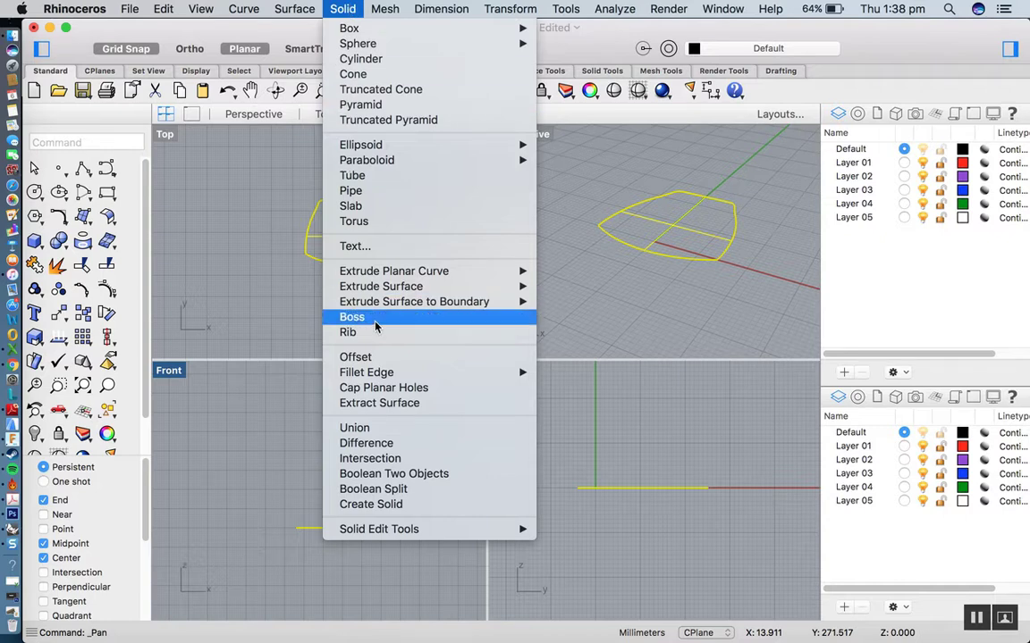
pyautogui.moveTo(388, 294)
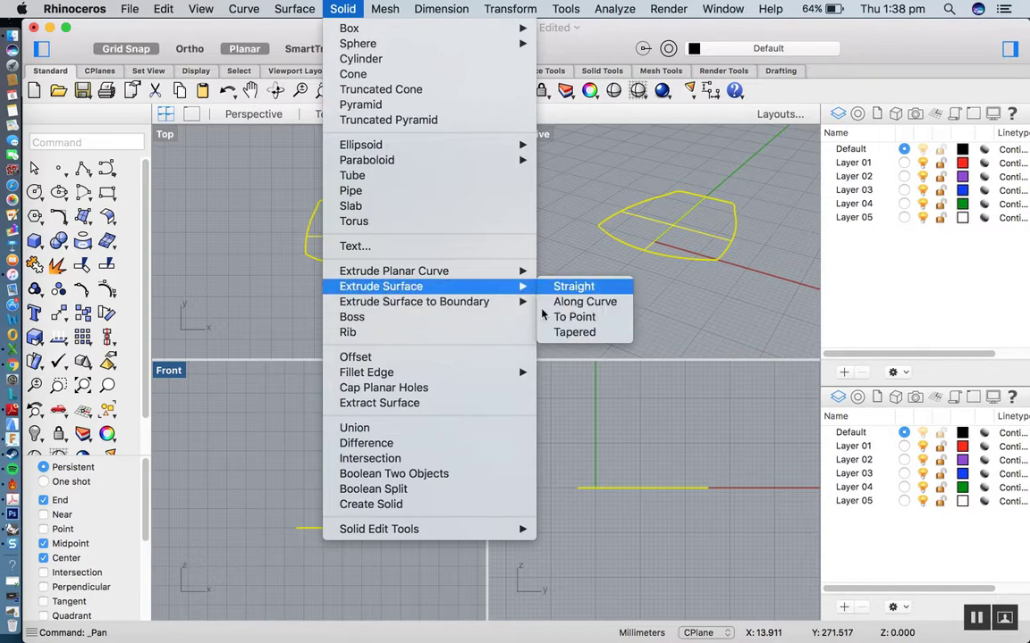
pyautogui.click(563, 287)
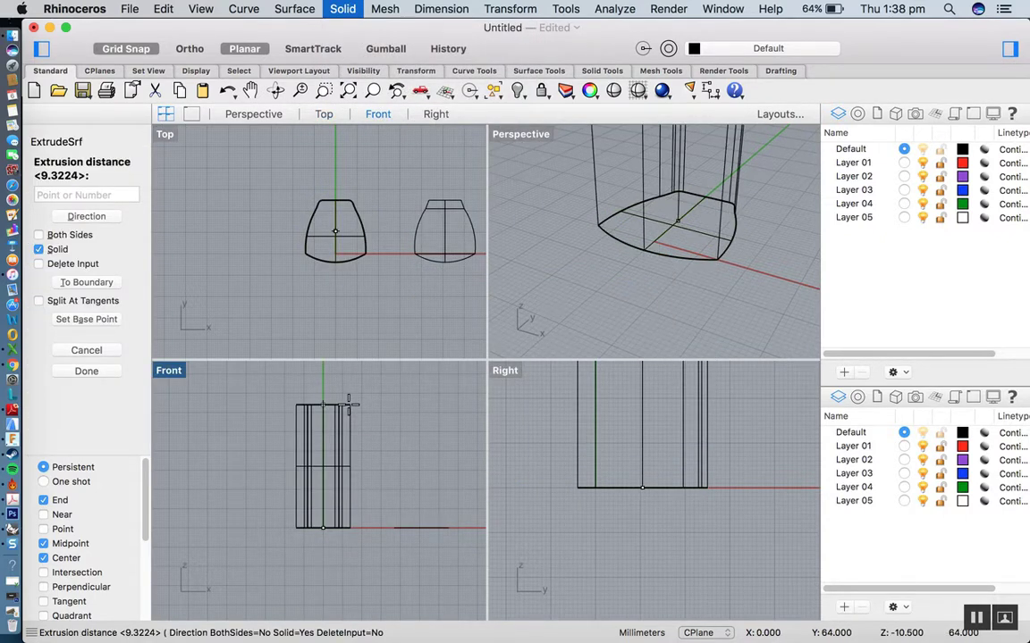
pyautogui.write('100')
pyautogui.press('Return')
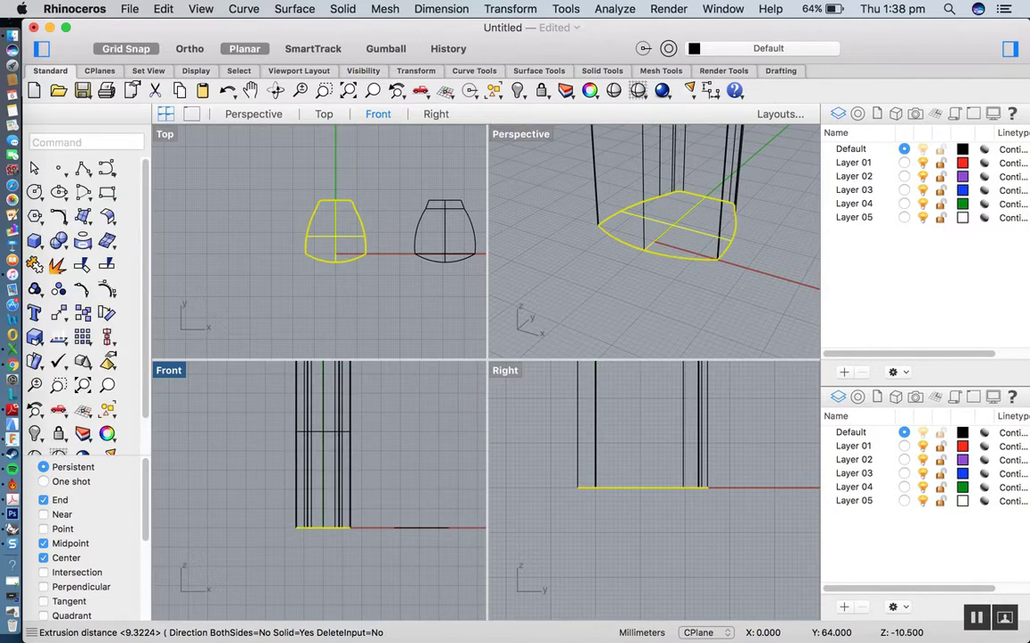
# Step: Delete the original planar surface at the base of the extruded solid
pyautogui.scroll(-3, 399, 505)
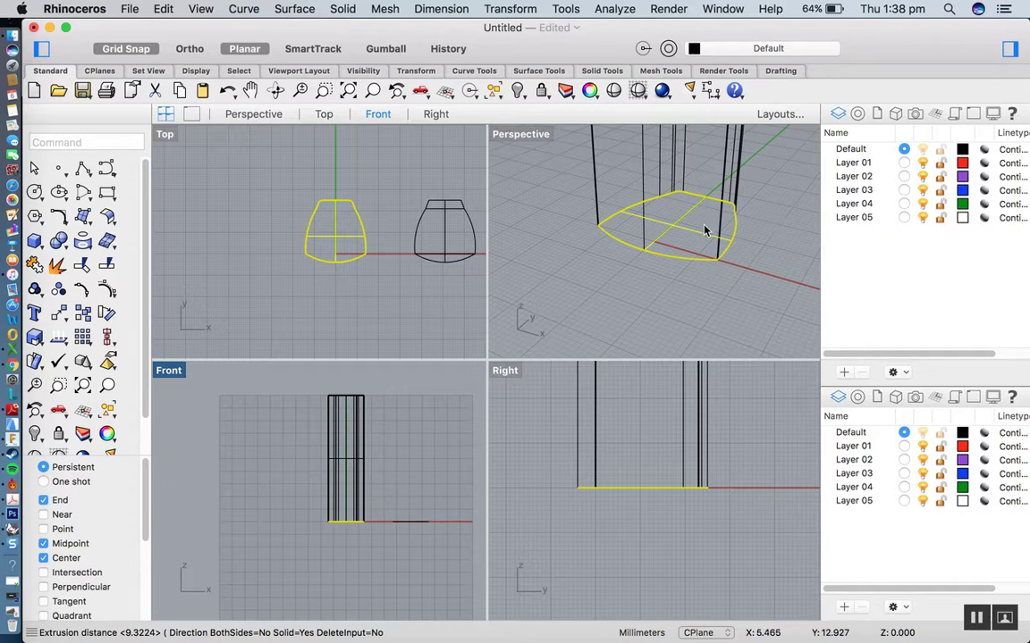
pyautogui.scroll(-5, 688, 286)
pyautogui.scroll(4, 688, 297)
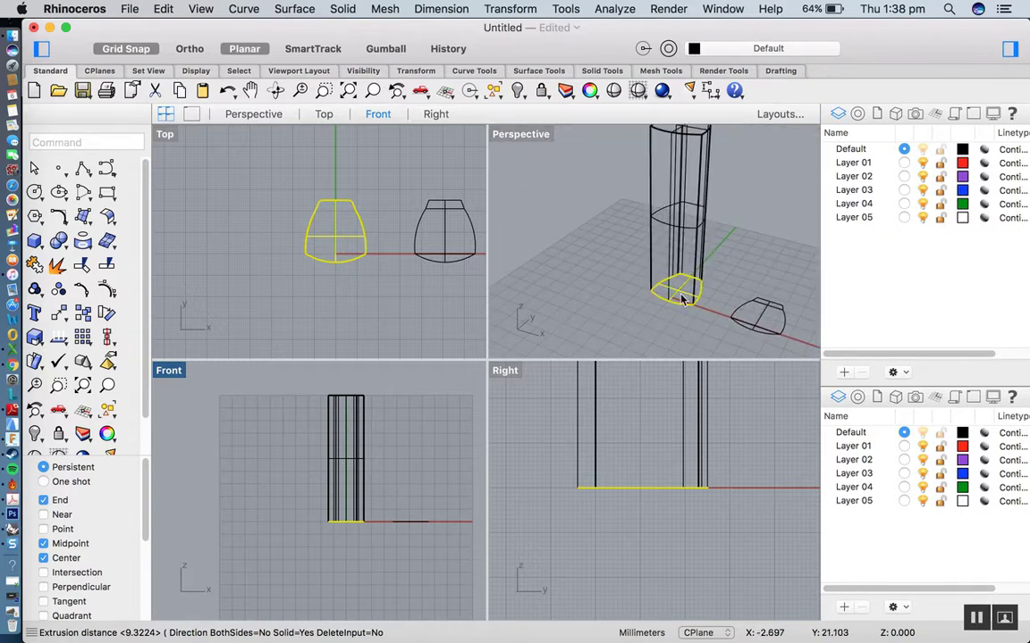
pyautogui.scroll(-2, 672, 311)
pyautogui.scroll(2, 669, 309)
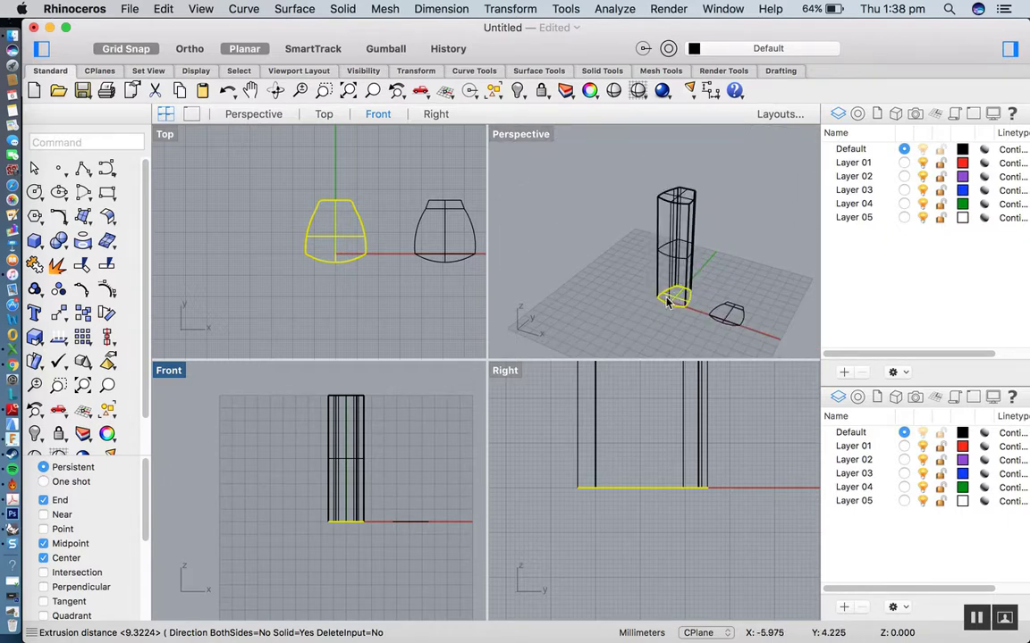
pyautogui.scroll(-2, 670, 309)
pyautogui.press('Delete')
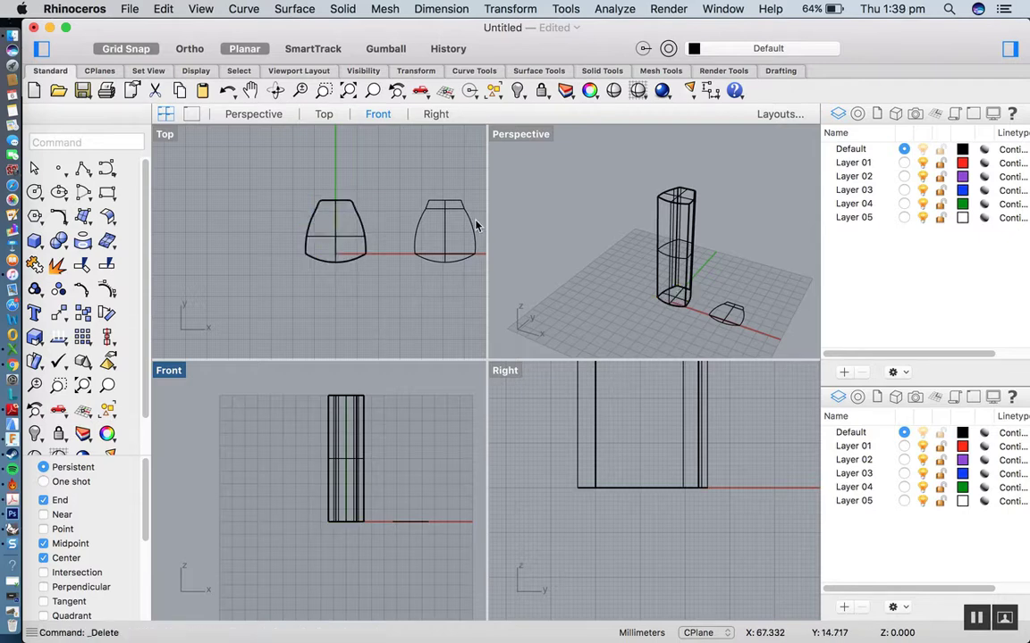
# Step: Maximize the Perspective viewport and set its display mode to Shaded
pyautogui.doubleClick(516, 136)
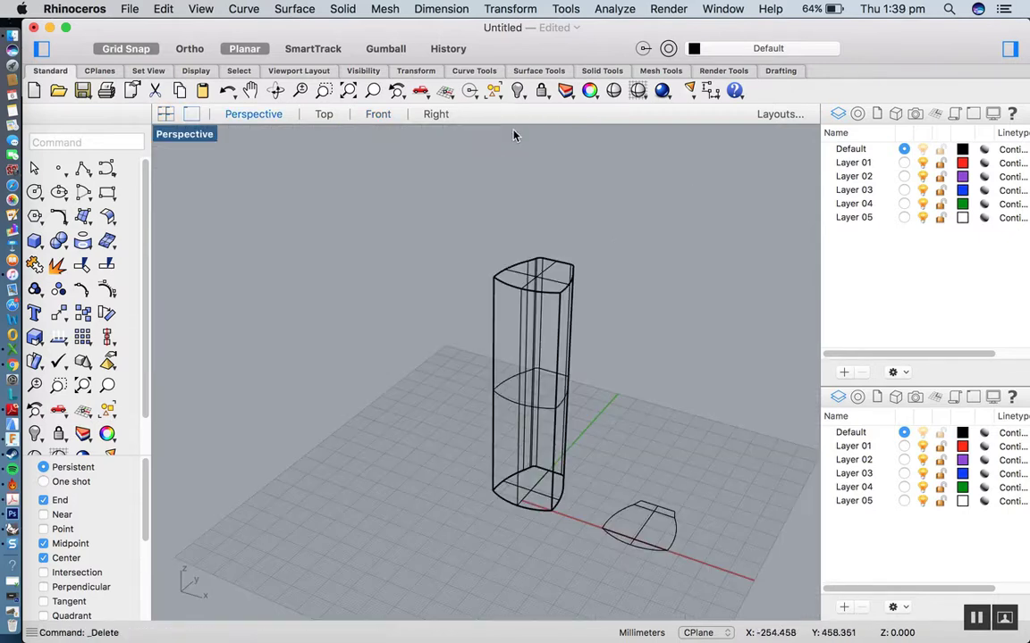
pyautogui.click(250, 90)
pyautogui.moveTo(395, 290); pyautogui.dragTo(295, 236)
pyautogui.press('Return')
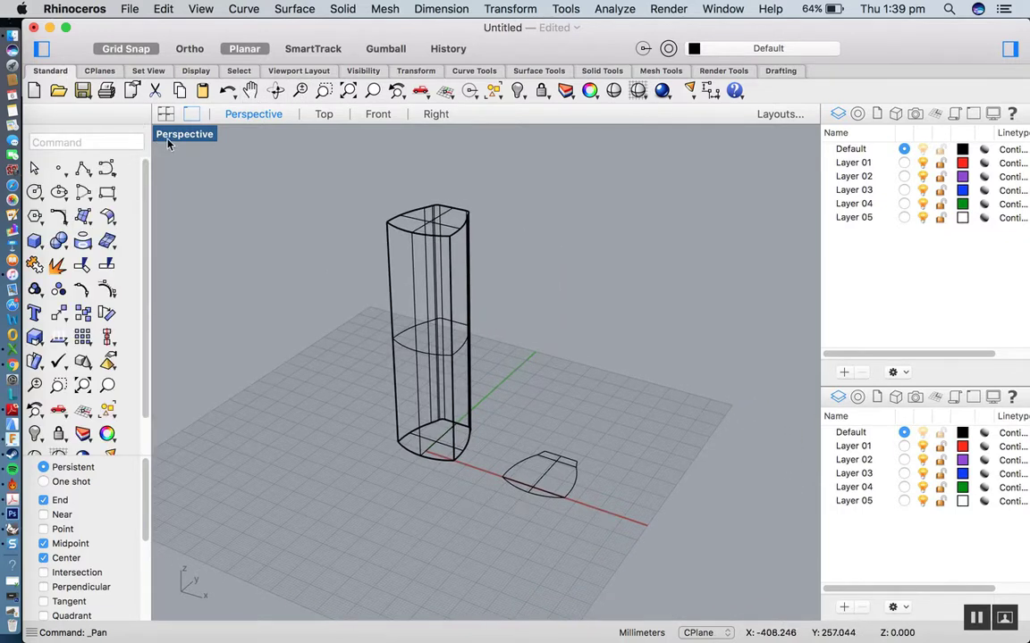
pyautogui.click(159, 132)
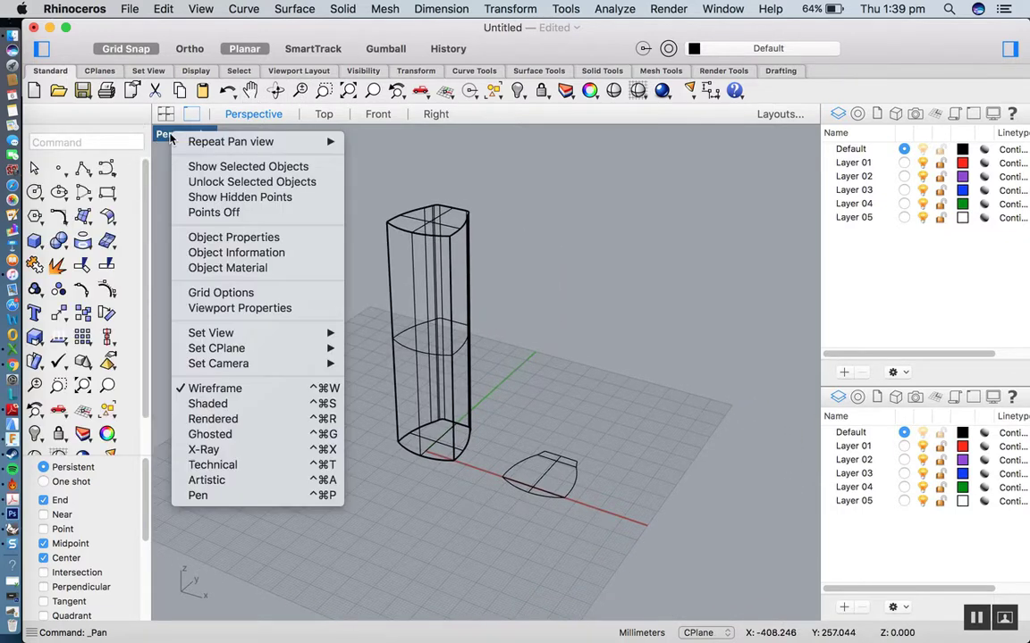
pyautogui.click(195, 407)
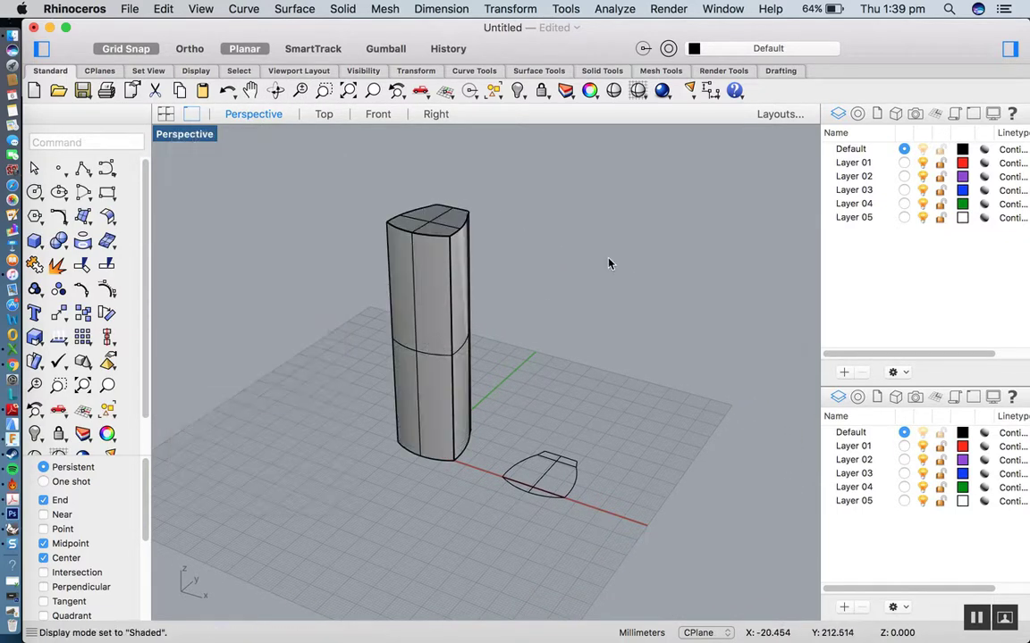
# Step: Rotate the perspective view to examine the sides and top of the extruded solid
pyautogui.click(276, 90)
pyautogui.moveTo(385, 312); pyautogui.dragTo(207, 437)
pyautogui.press('Return')
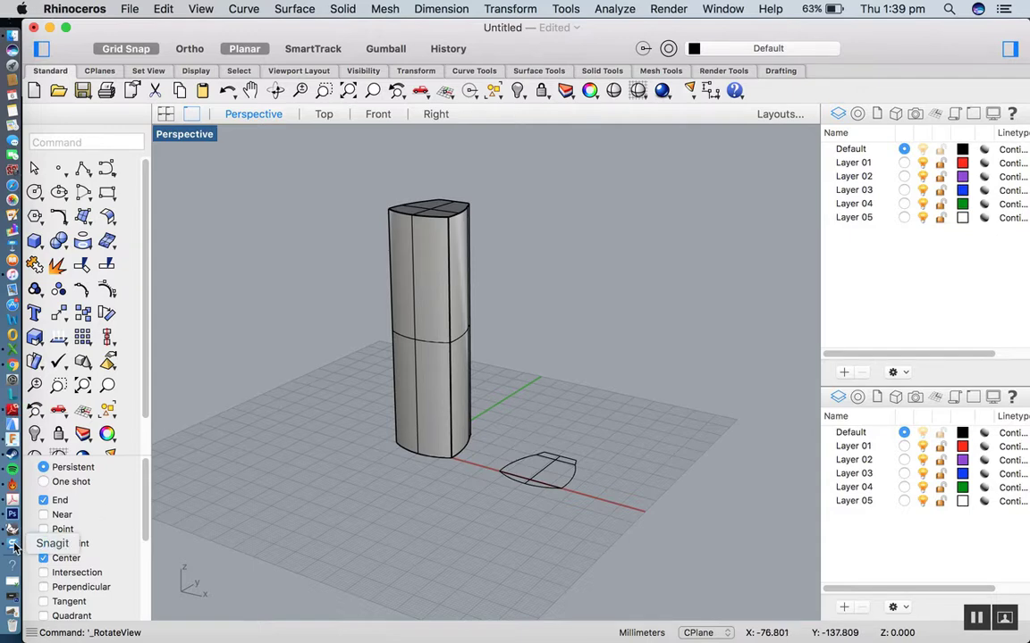
pyautogui.click(276, 91)
pyautogui.moveTo(382, 157); pyautogui.dragTo(586, 286)
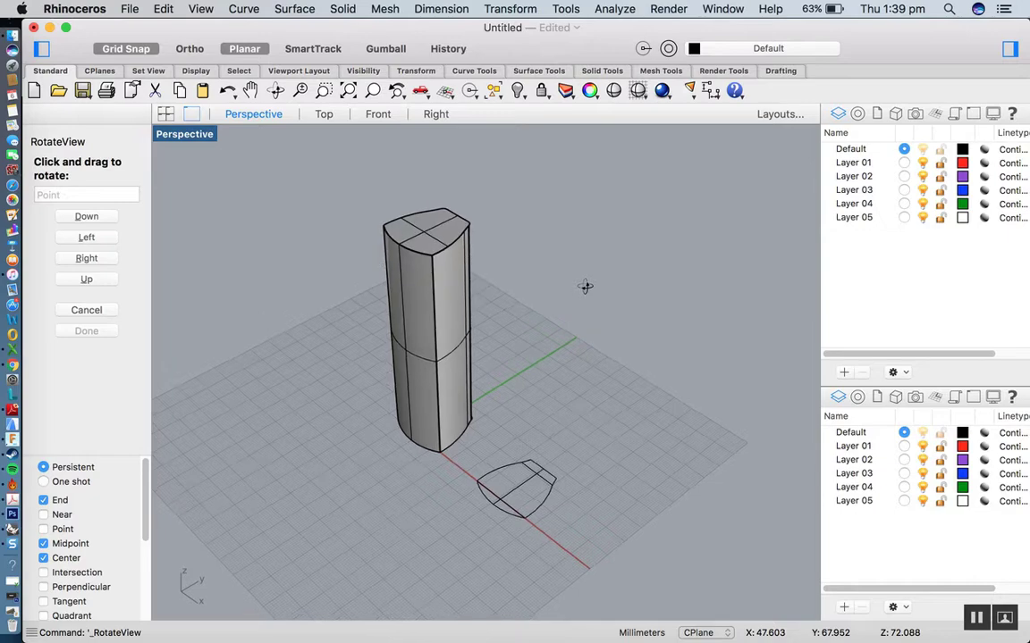